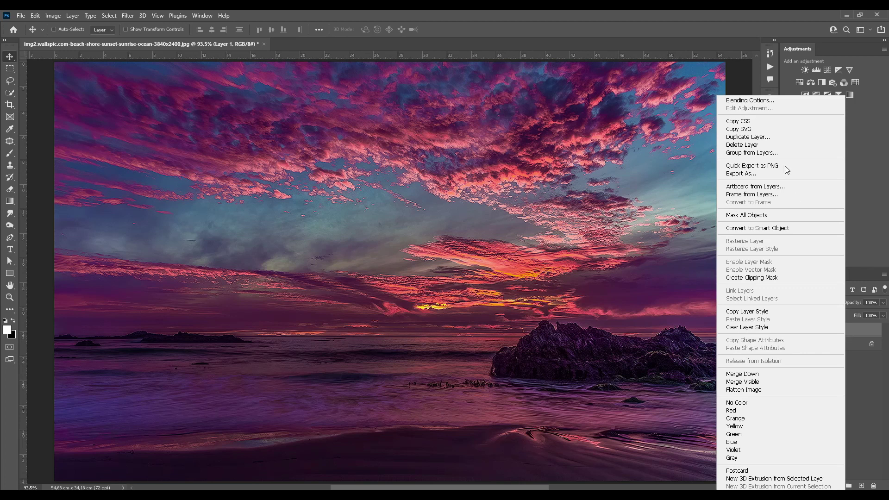
Step: Turn off Transparency Shapes Layer in the blending options of the Color Dodge layer
click(750, 100)
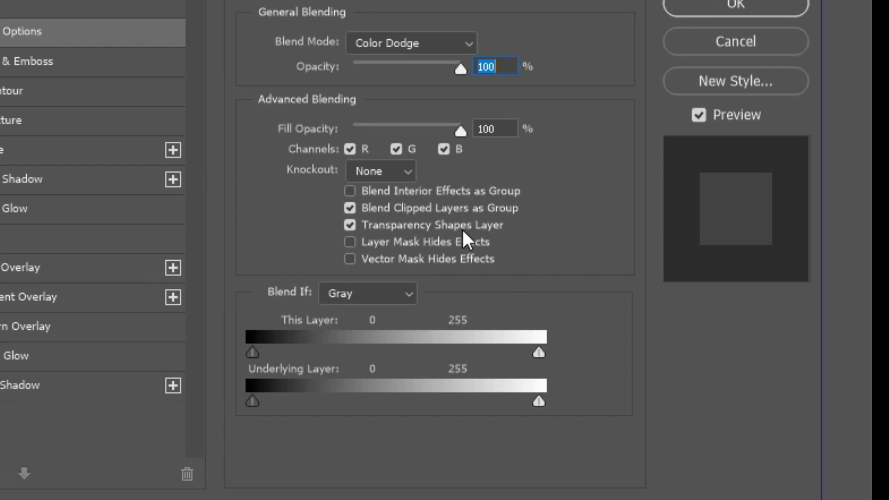
click(350, 225)
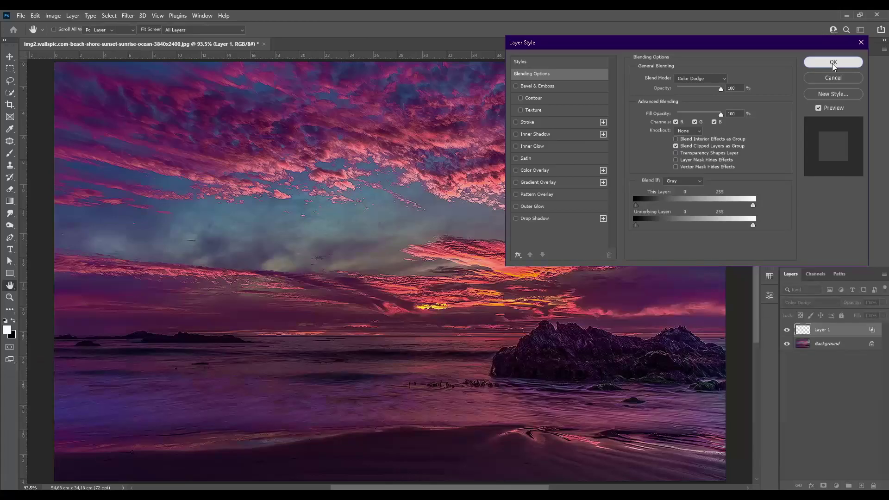
click(735, 6)
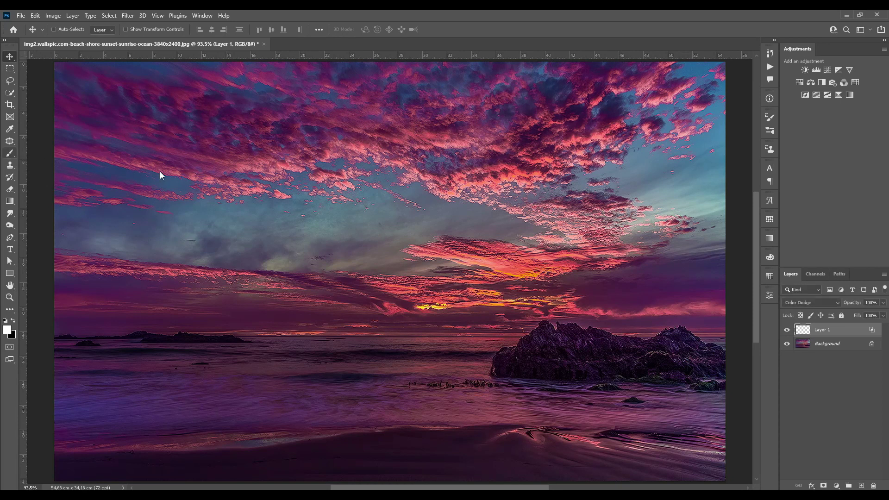
Step: Paint white highlights on the bright clouds near the horizon and mid-sky with a 28 px brush at 5% flow
key(b)
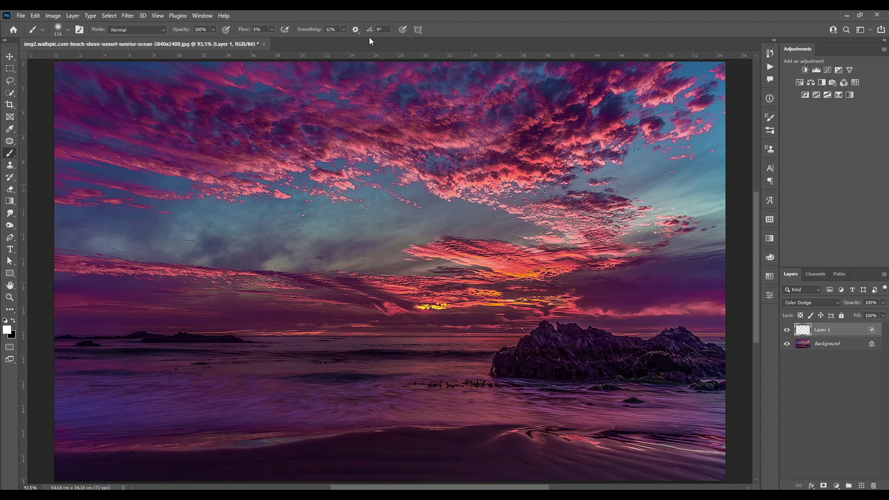
drag(489, 234, 471, 237)
mouse_move(499, 294)
mouse_down()
mouse_move(494, 291)
mouse_move(434, 308)
mouse_up()
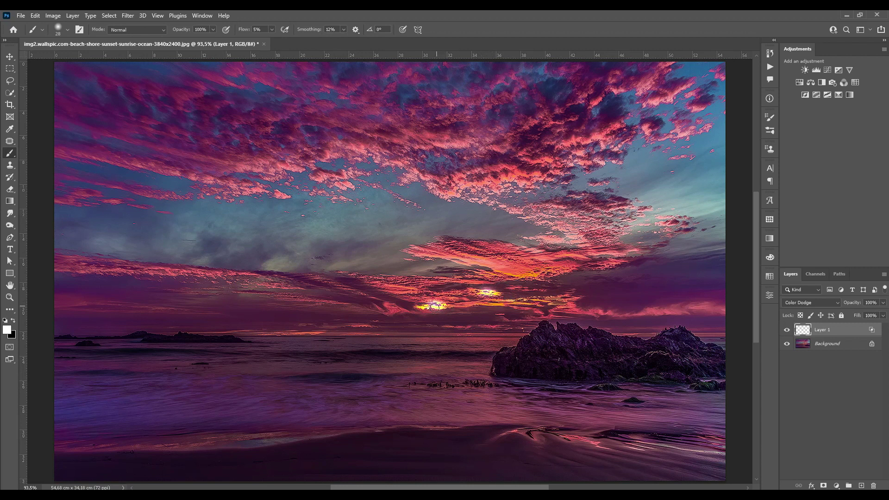
drag(545, 276, 435, 257)
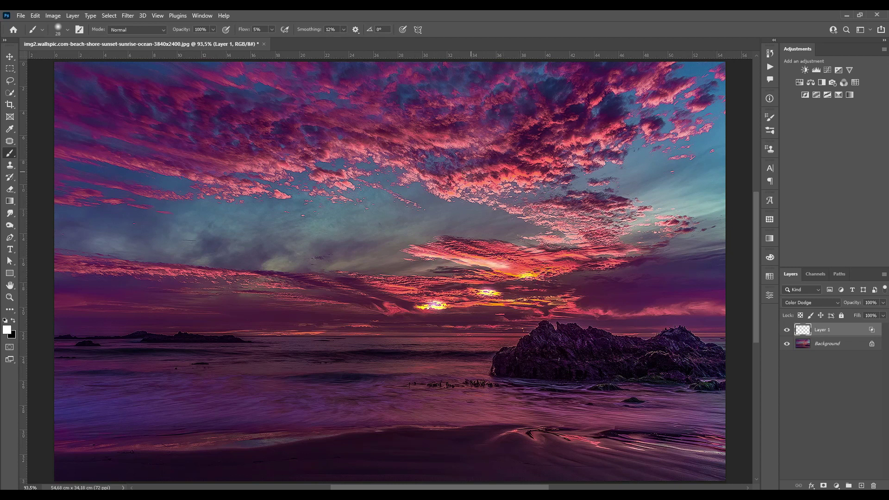
mouse_move(452, 193)
mouse_down()
mouse_move(518, 171)
mouse_move(454, 190)
mouse_move(398, 164)
mouse_up()
drag(290, 200, 275, 191)
click(253, 188)
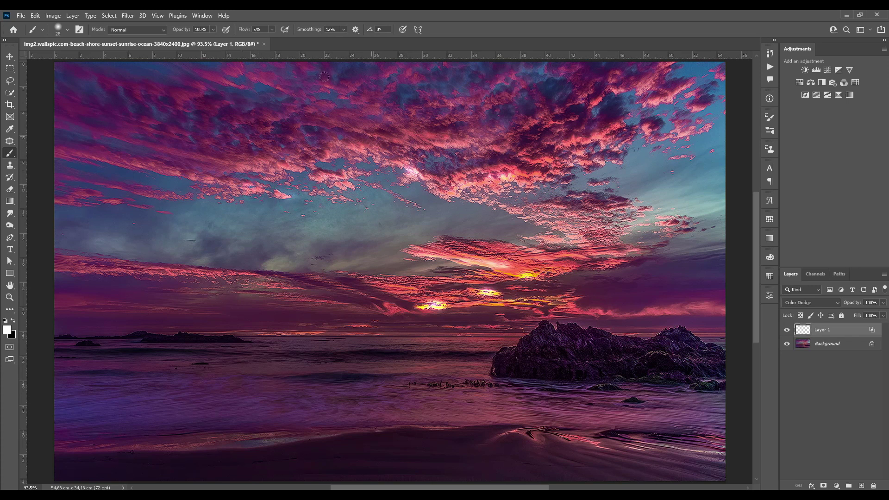
Step: Raise the brush flow to 8% and paint more glowing highlights across the clouds, enlarging the brush to about 101 px
drag(261, 29, 245, 32)
drag(459, 143, 442, 145)
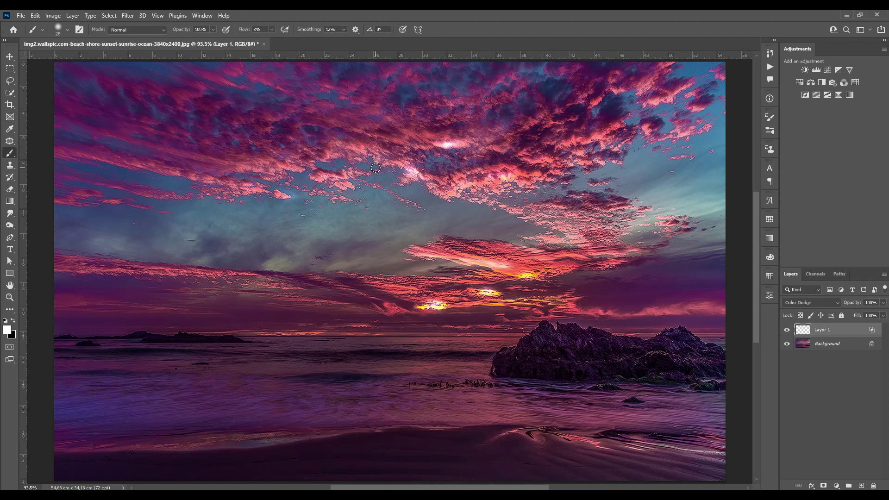
mouse_move(359, 147)
mouse_down()
mouse_move(348, 146)
mouse_move(355, 148)
mouse_up()
drag(340, 178, 266, 164)
drag(268, 193, 258, 190)
mouse_move(511, 148)
mouse_down()
mouse_move(503, 151)
mouse_move(542, 160)
mouse_up()
drag(573, 146, 600, 139)
drag(568, 218, 585, 226)
drag(247, 130, 191, 102)
drag(150, 164, 195, 175)
drag(514, 302, 544, 305)
drag(385, 286, 363, 282)
drag(410, 135, 389, 131)
drag(325, 111, 306, 108)
drag(465, 91, 483, 90)
drag(486, 180, 459, 186)
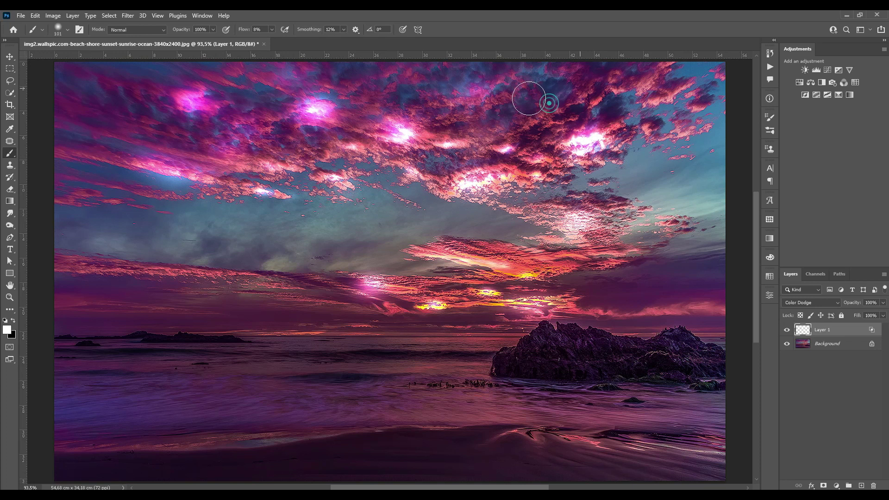
drag(528, 98, 580, 88)
drag(563, 127, 542, 161)
drag(340, 155, 259, 165)
drag(532, 274, 458, 257)
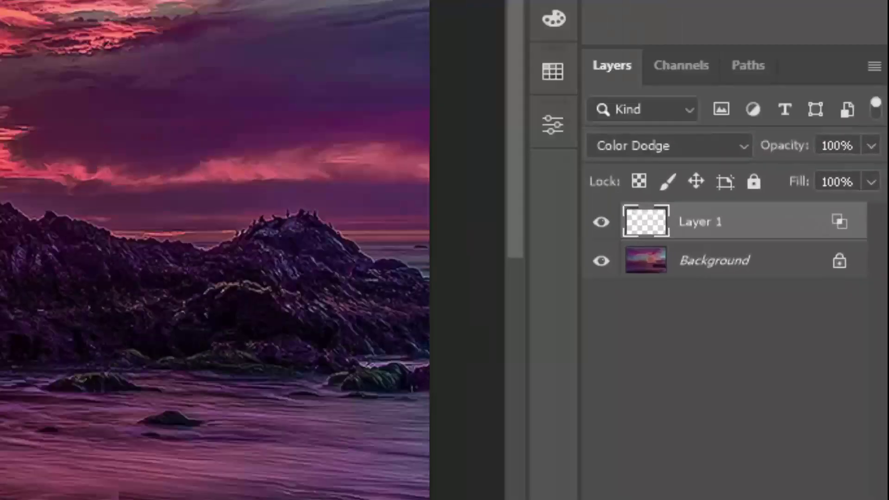
Step: Stamp all visible layers into a new merged layer and delete the painted Layer 1
key(ctrl+shift+alt+e)
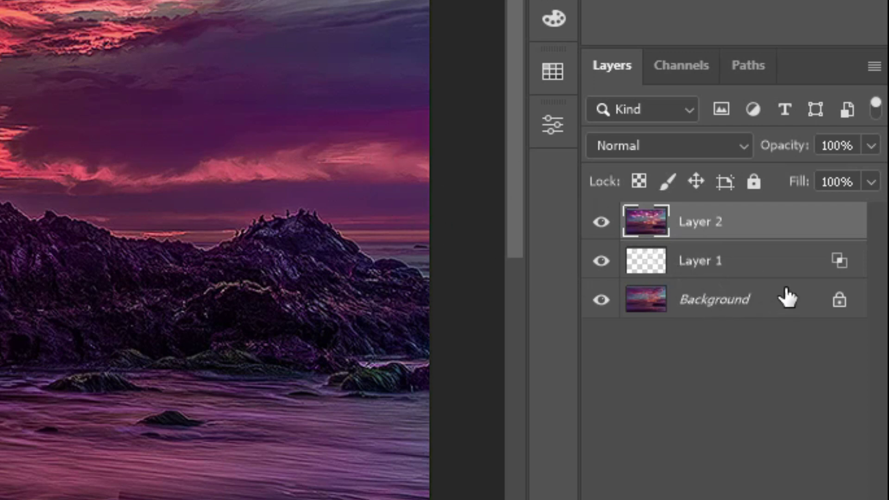
drag(770, 259, 824, 499)
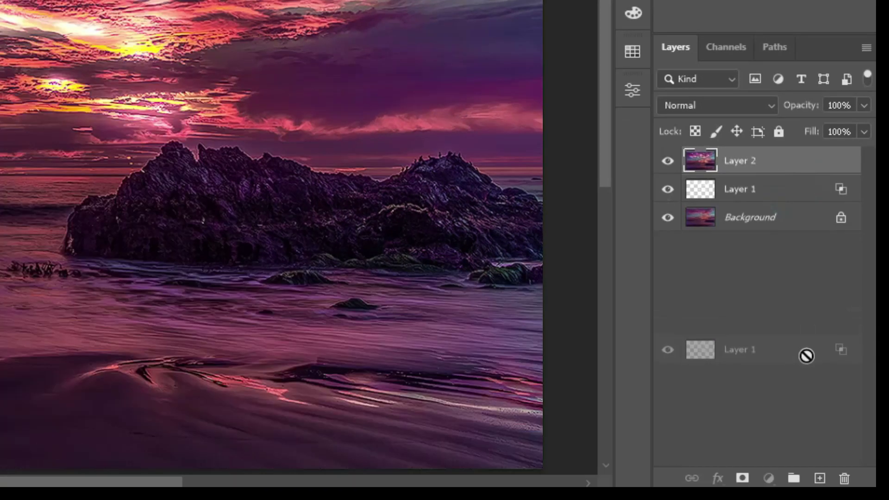
drag(828, 423, 841, 476)
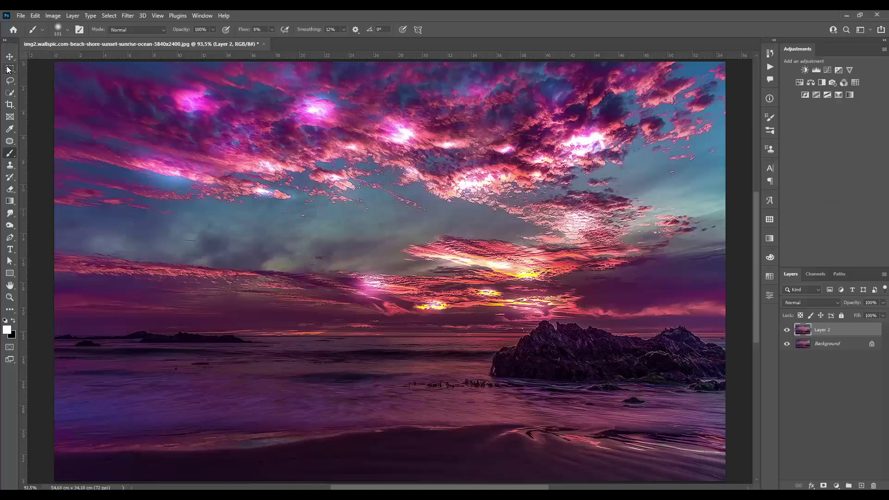
Step: Select the whole sky down to the horizon with a rectangular marquee
click(9, 69)
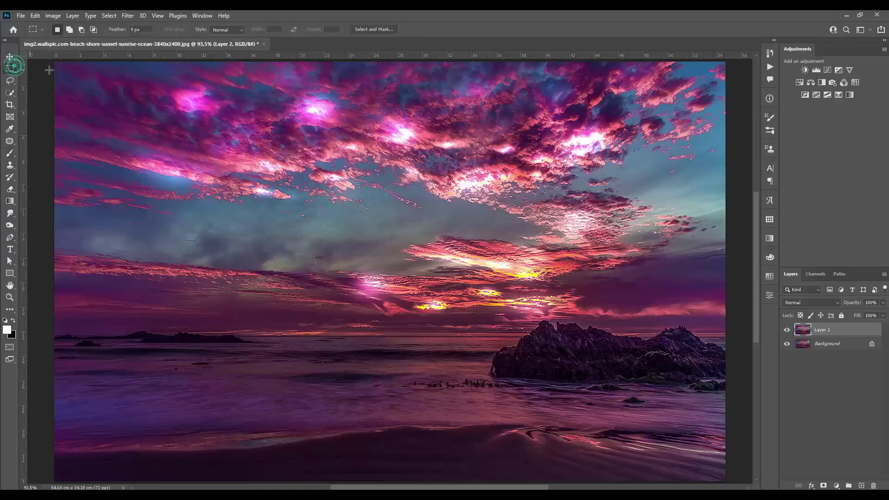
drag(55, 61, 725, 336)
key(ctrl+d)
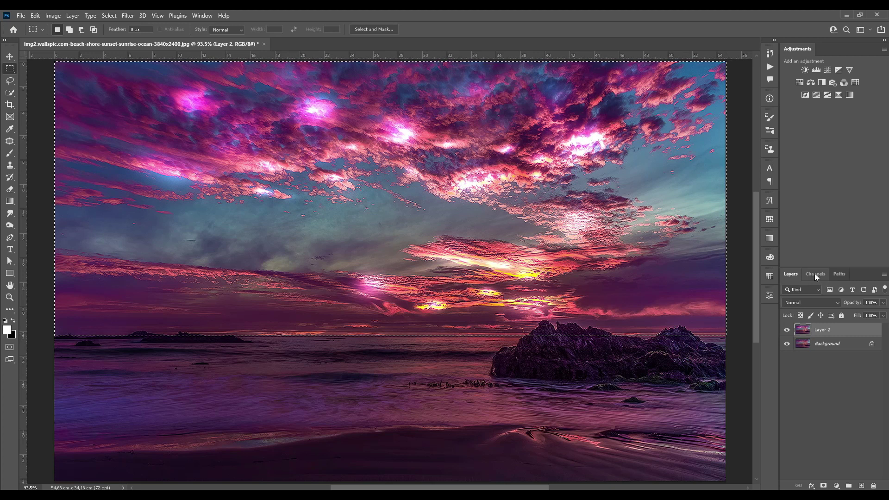
Step: Intersect the sky selection with the RGB channel's highlights and copy the selected areas to a new layer
click(815, 274)
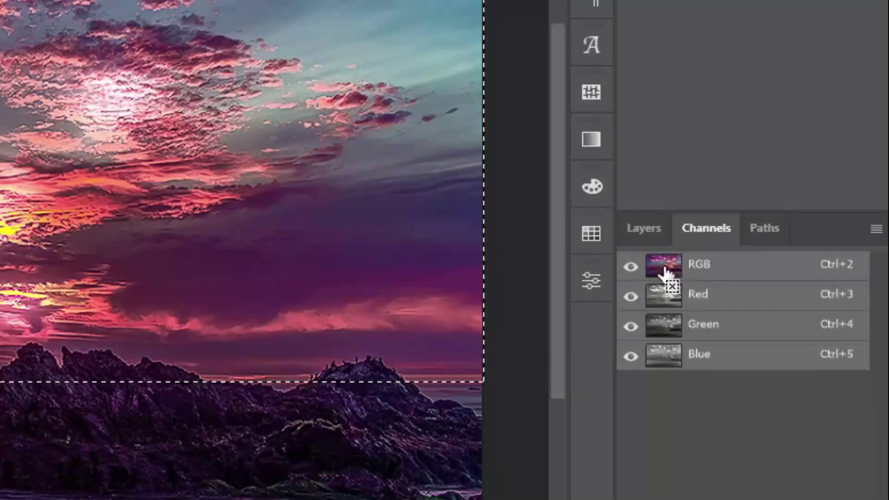
ctrl+click(655, 259)
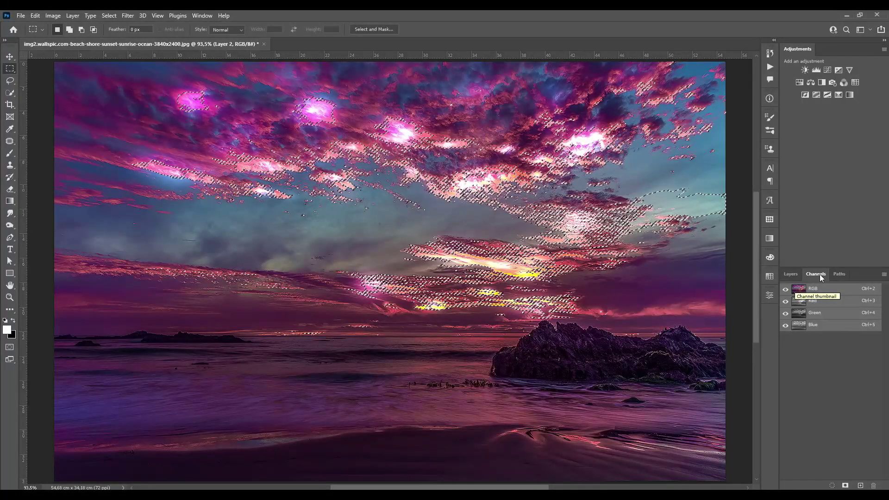
click(791, 274)
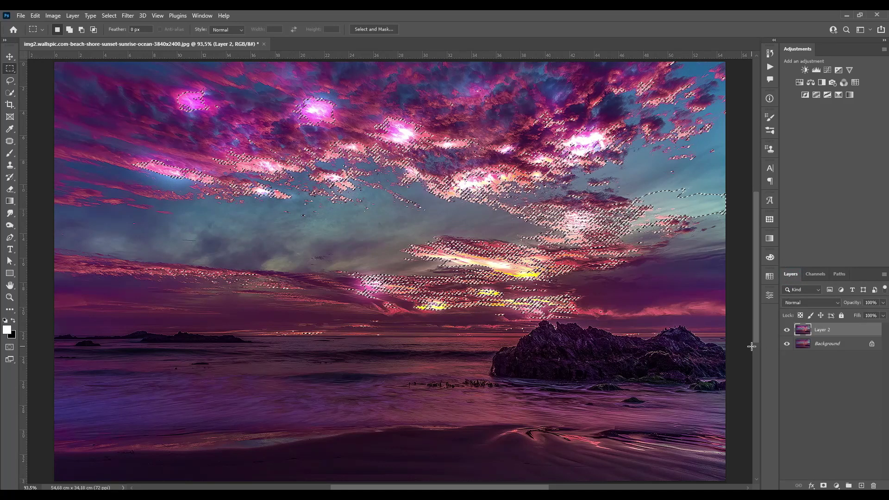
key(ctrl+j)
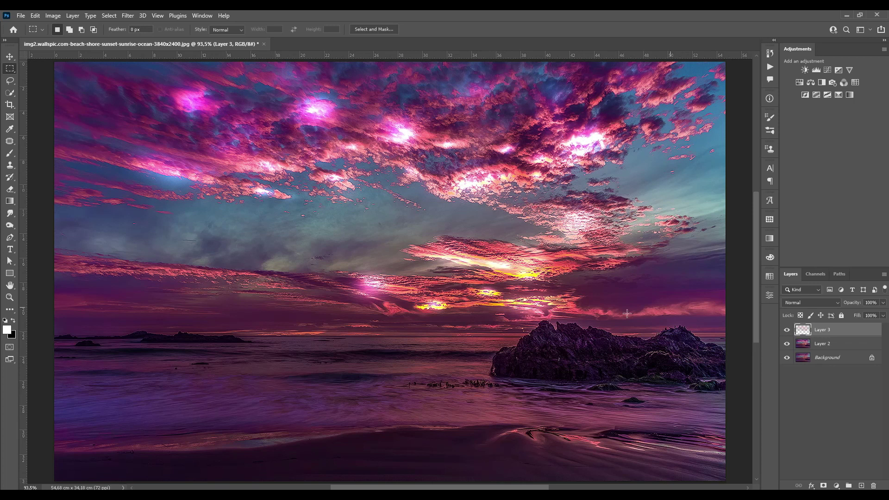
Step: Hide and delete the merged Layer 2, keeping the extracted highlights above the background
click(787, 343)
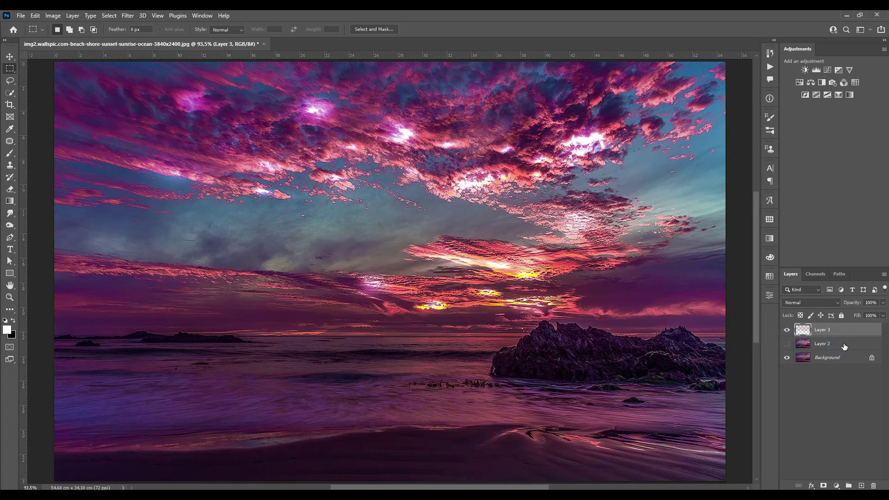
click(804, 345)
drag(804, 345, 873, 485)
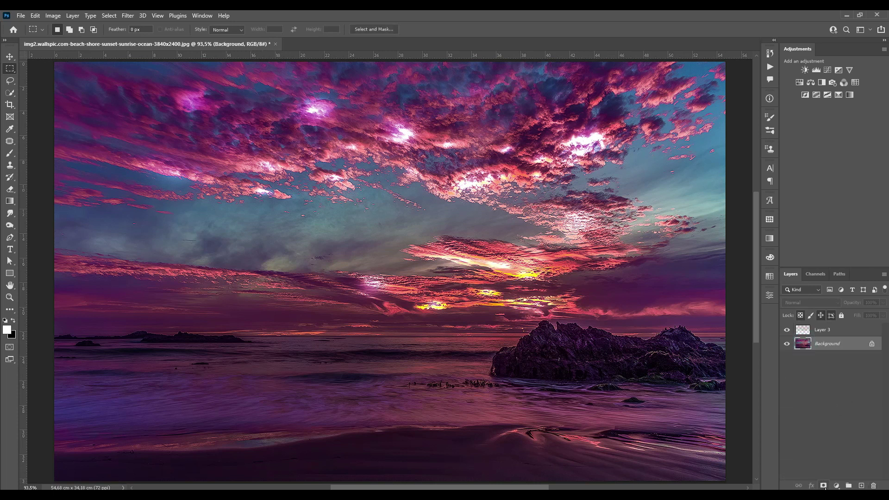
Step: Add a near-black Solid Color fill layer directly above the background and hide it
click(837, 485)
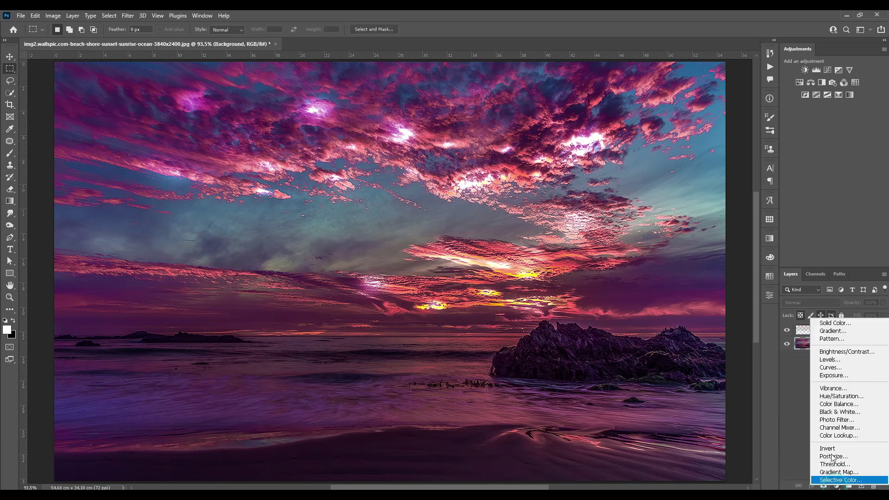
click(837, 323)
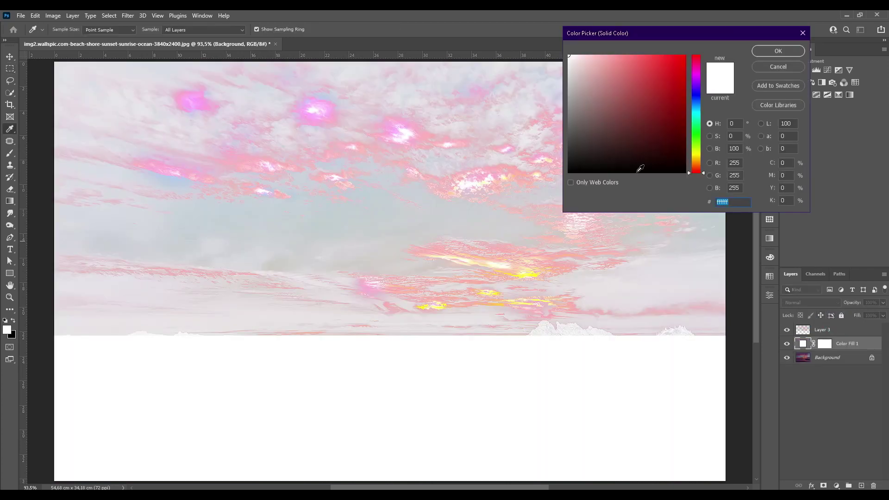
click(665, 164)
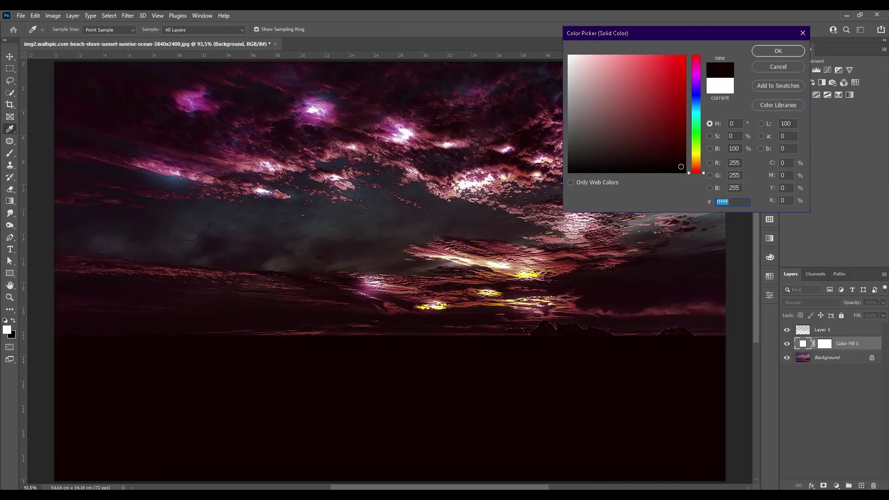
click(781, 51)
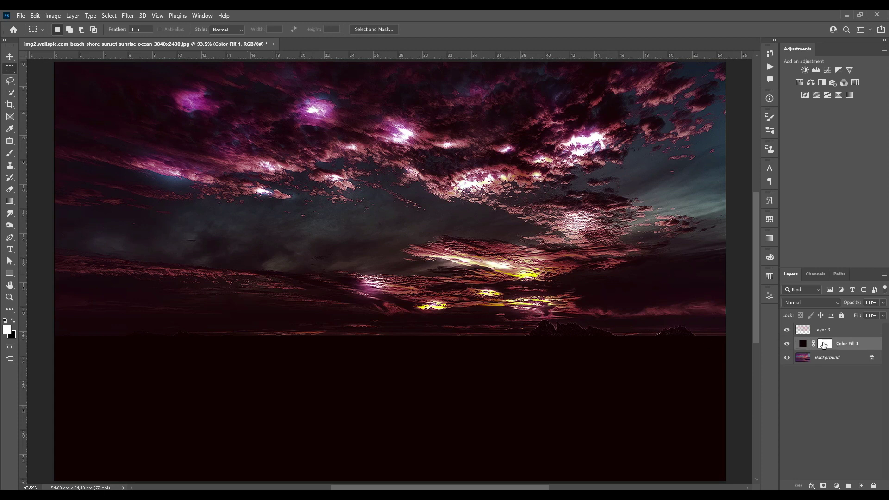
click(787, 344)
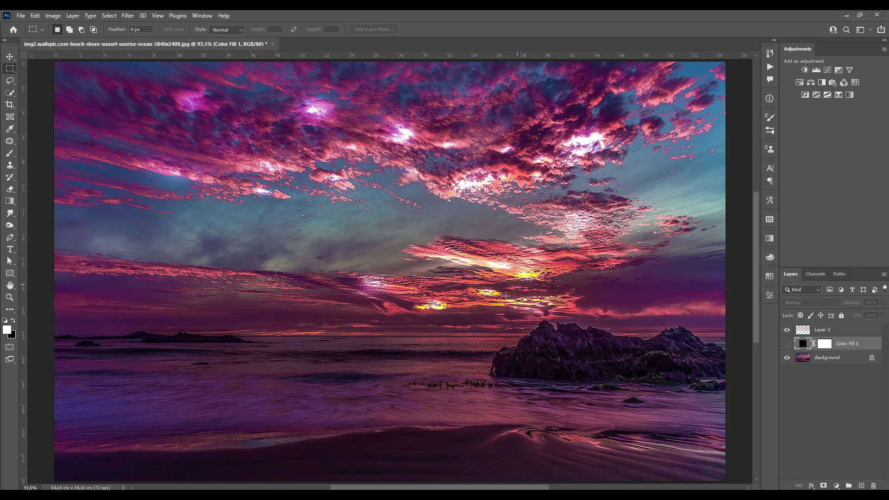
Step: Convert the highlights layer, Layer 3, to a smart object
click(844, 332)
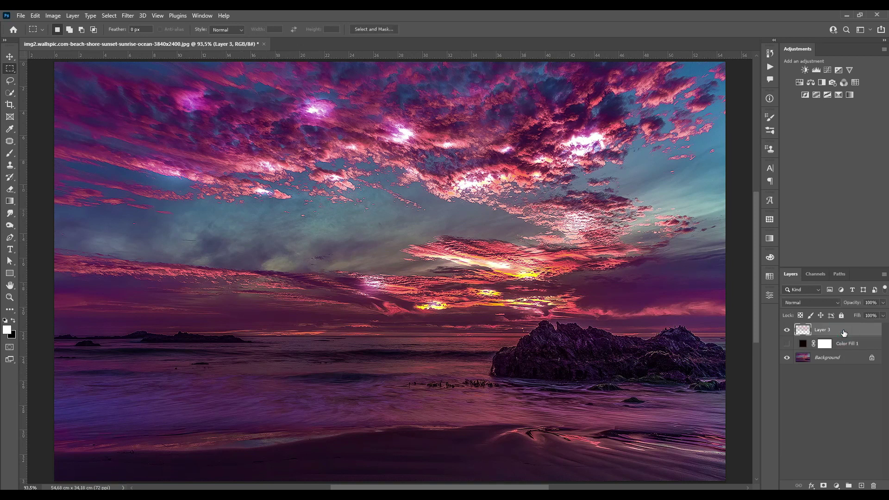
right_click(840, 329)
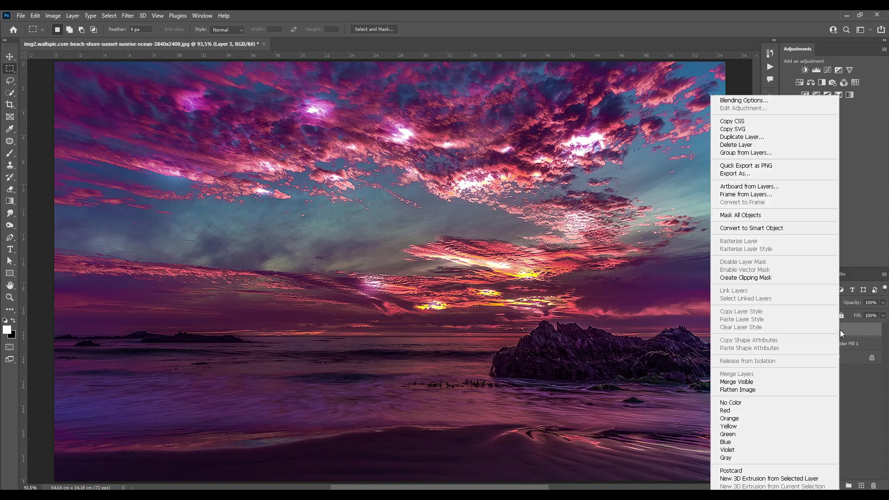
click(763, 228)
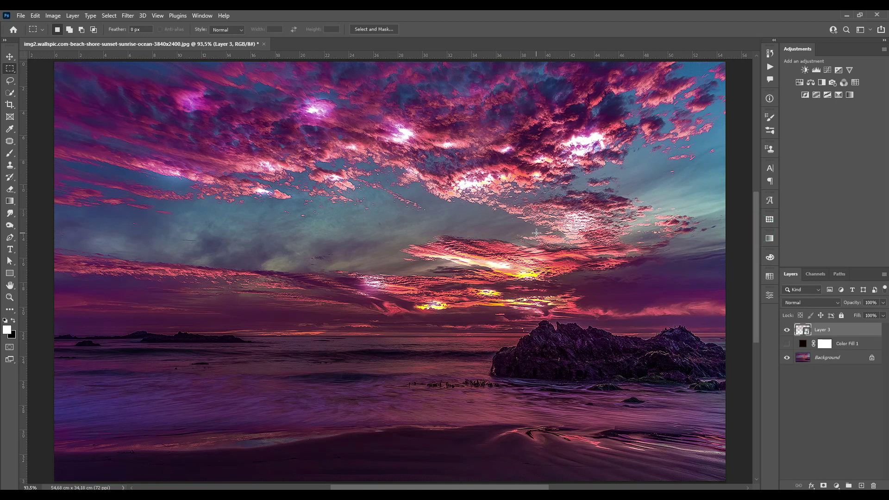
Step: Apply a Radial Blur to Layer 3 with amount 100, Zoom method and Best quality, moving the blur centre towards the upper left
click(129, 17)
mouse_move(218, 134)
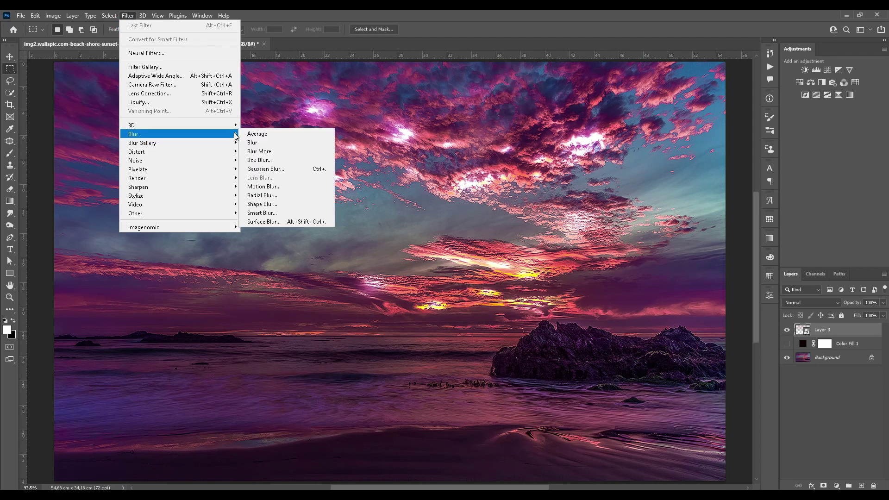
click(287, 196)
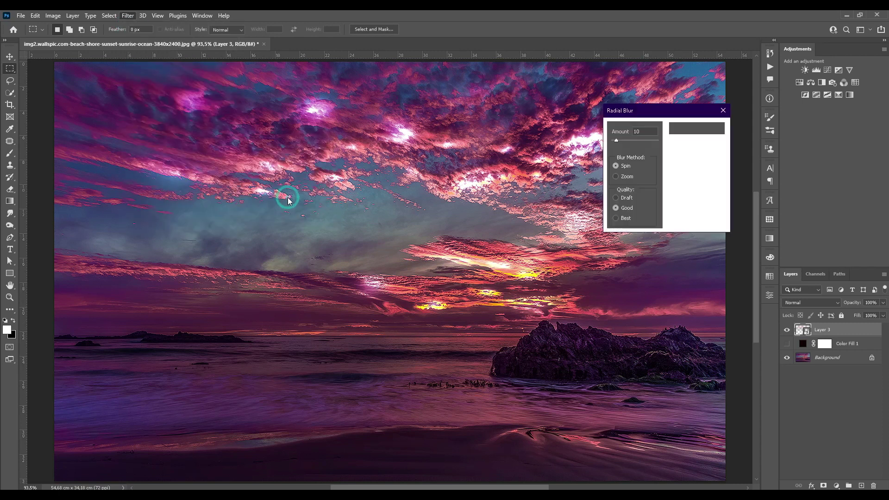
click(621, 178)
click(616, 218)
drag(617, 140, 679, 144)
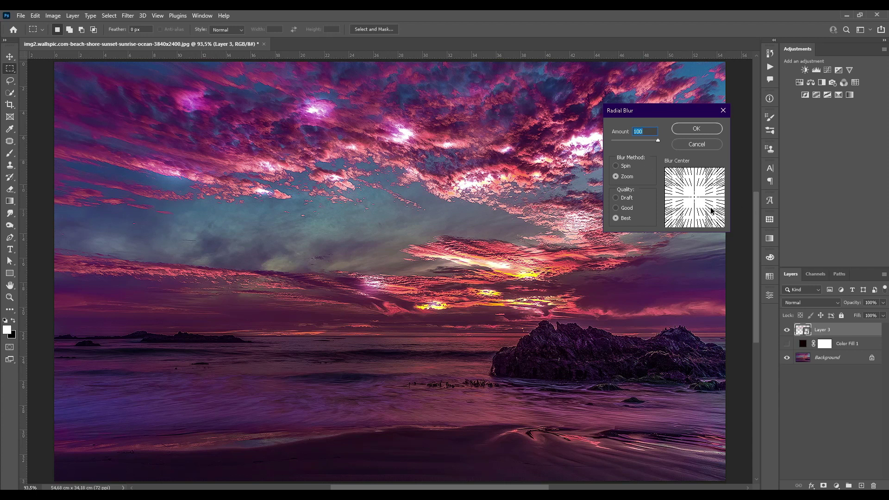
drag(694, 198, 685, 177)
click(696, 132)
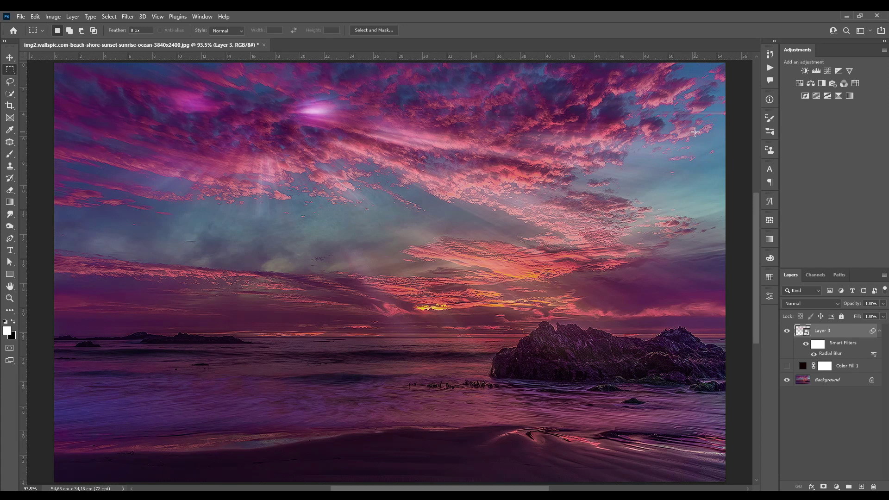
Step: Show the Color Fill 1 layer so the blurred highlights sit against a near-black backdrop
click(787, 367)
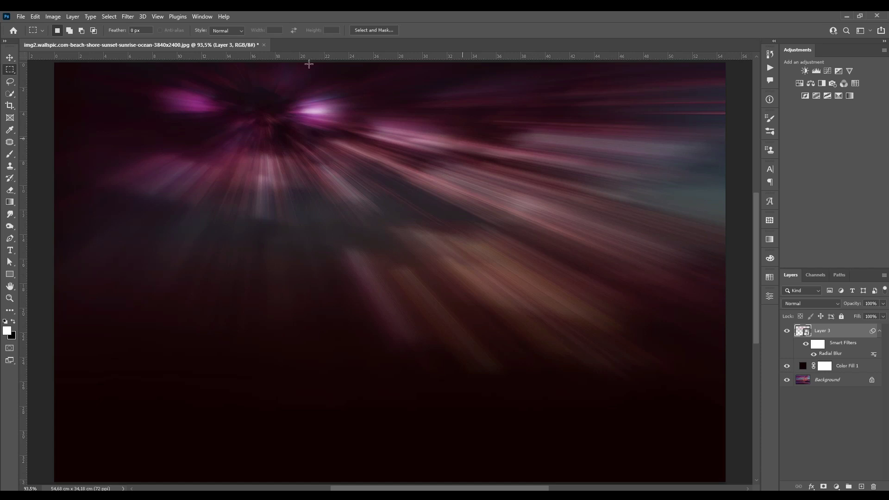
click(132, 17)
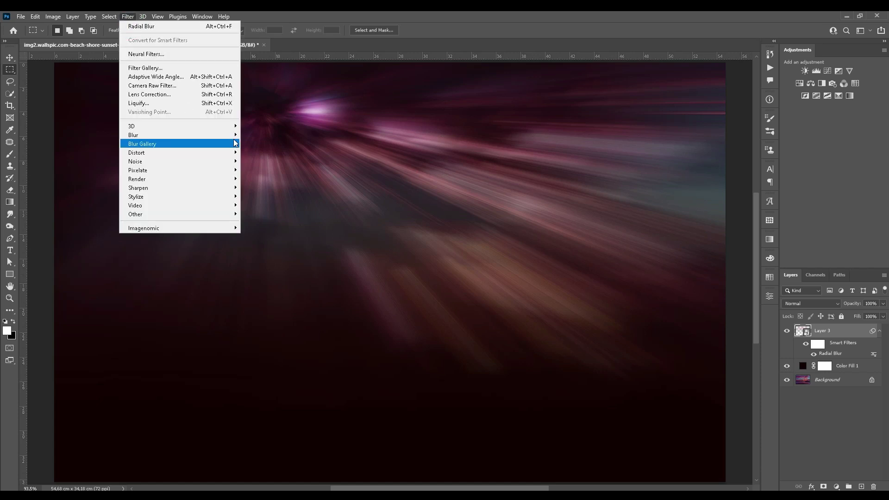
mouse_move(234, 135)
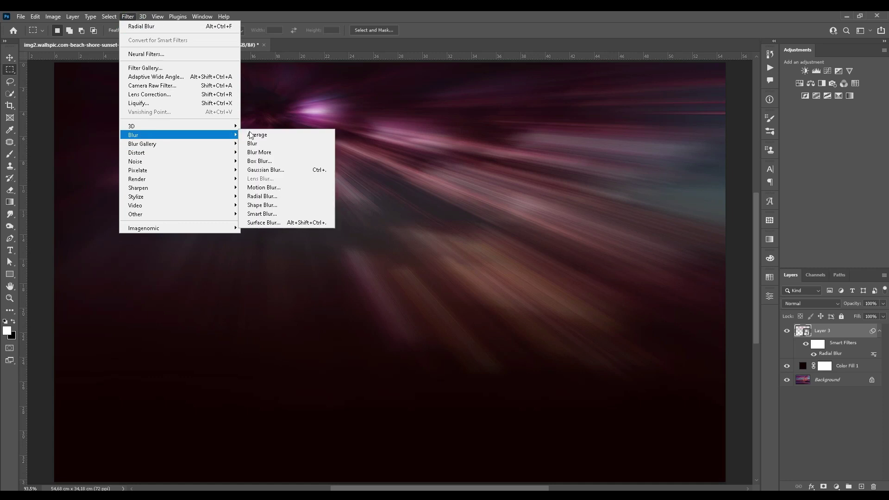
click(299, 196)
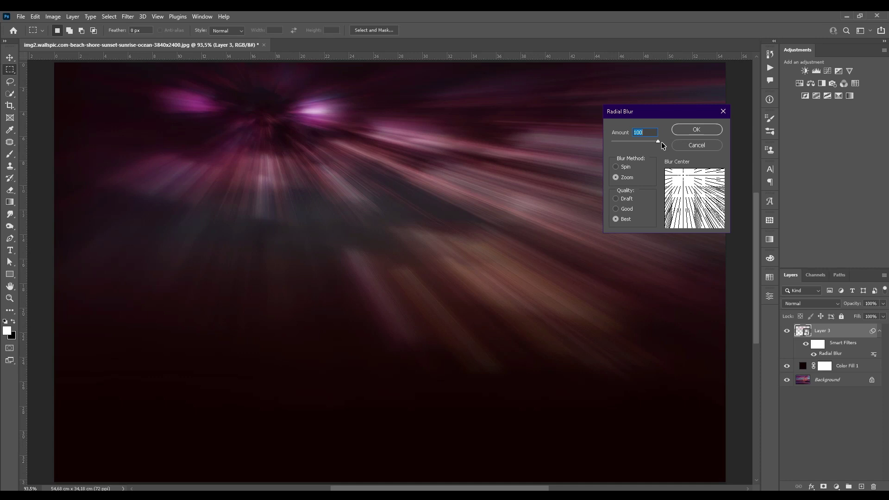
click(703, 146)
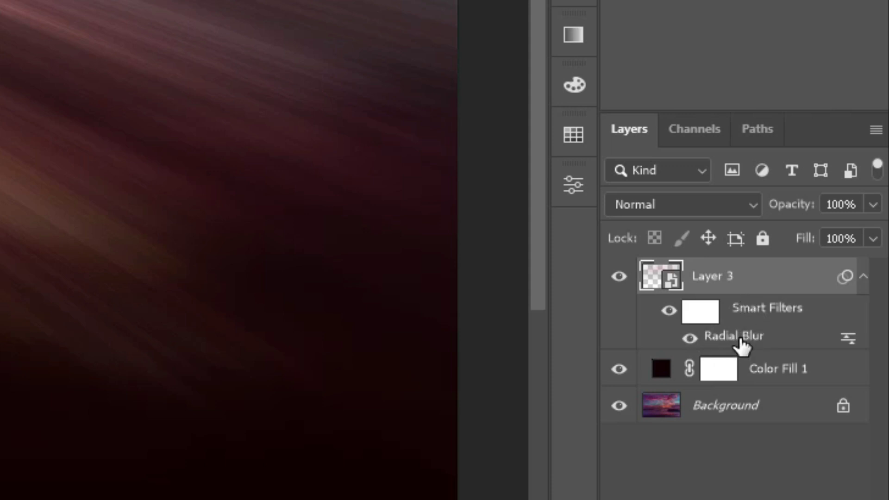
Step: Duplicate the Radial Blur smart filter on Layer 3 twice to stack three Radial Blurs
drag(741, 345, 707, 316)
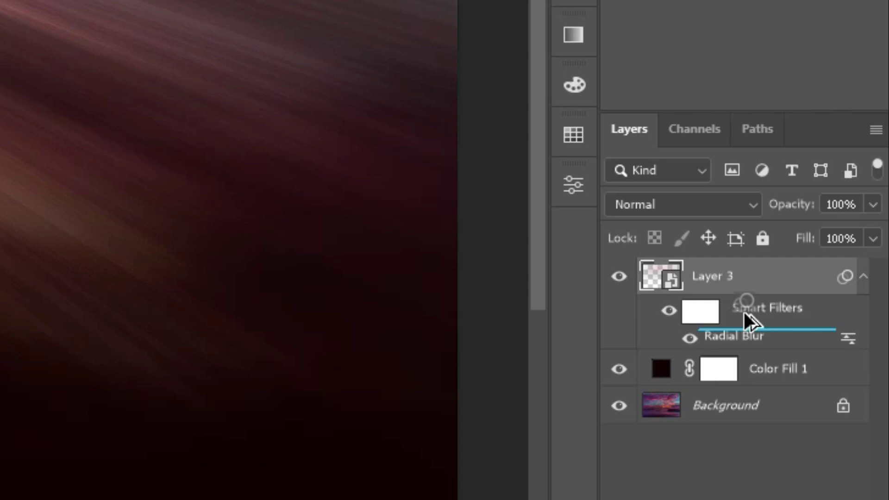
drag(743, 313, 744, 313)
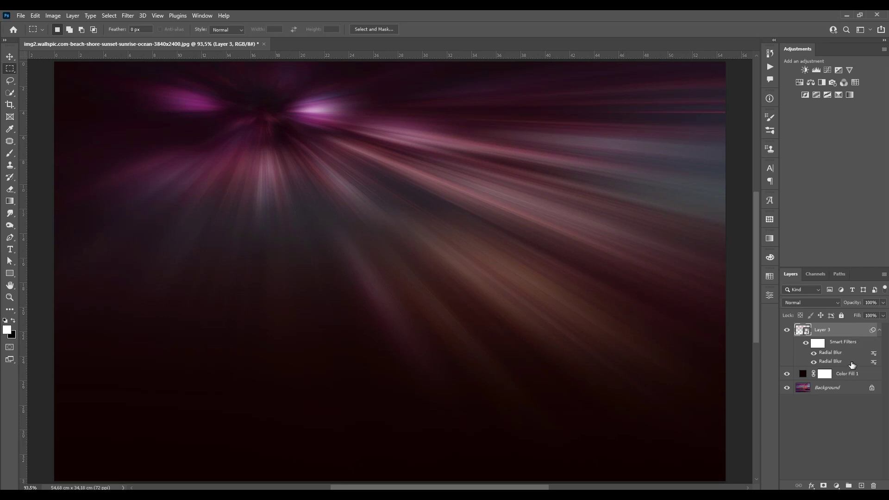
drag(836, 354, 852, 345)
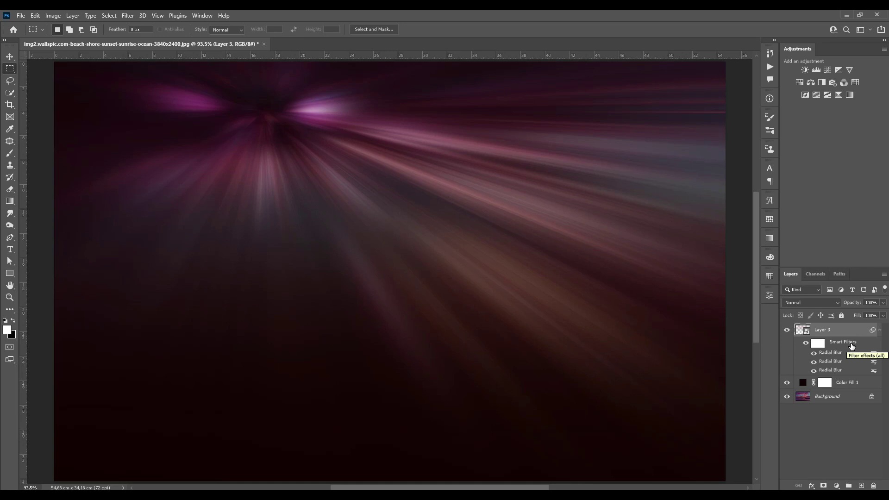
Step: Hide the Color Fill 1 layer and rasterize Layer 3 with its stacked smart filters
click(788, 382)
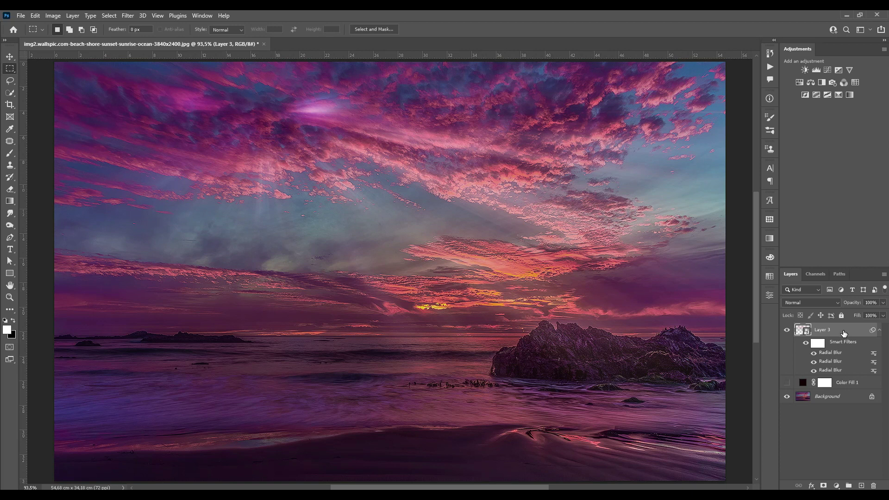
right_click(843, 332)
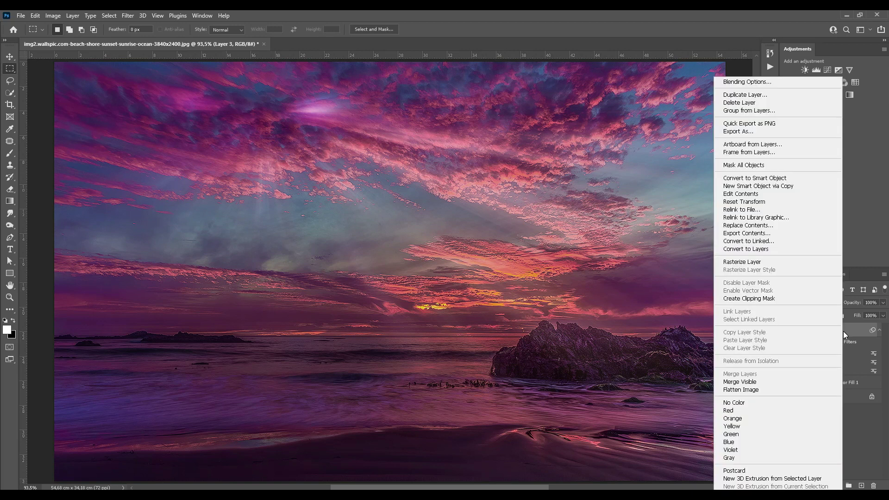
click(736, 262)
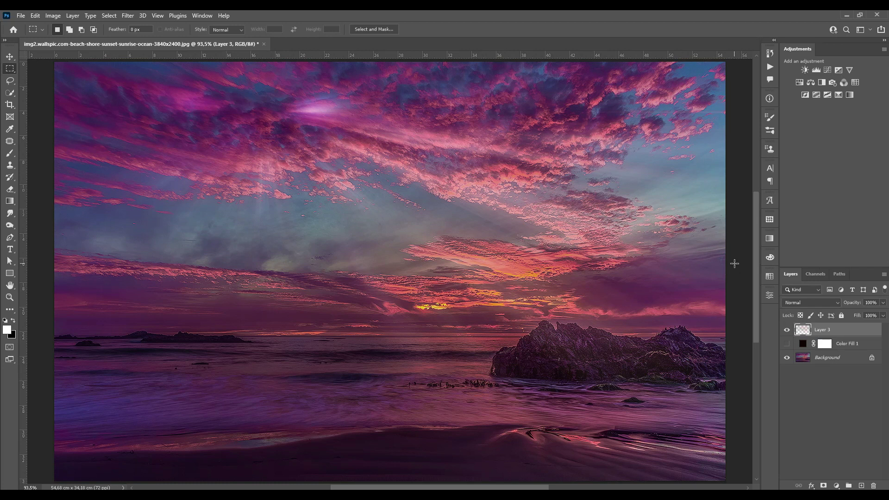
Step: Duplicate Layer 3 three times to strengthen the rays, and delete the topmost copy
key(ctrl+j)
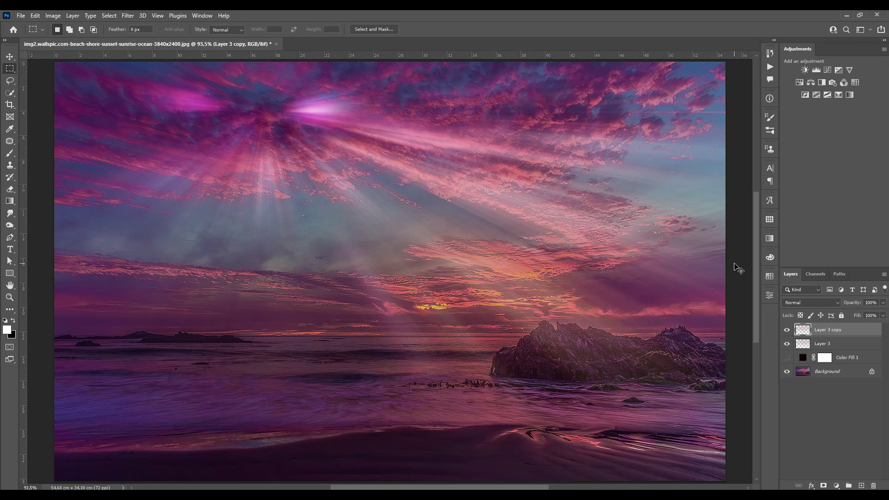
key(ctrl+j)
key(ctrl+j)
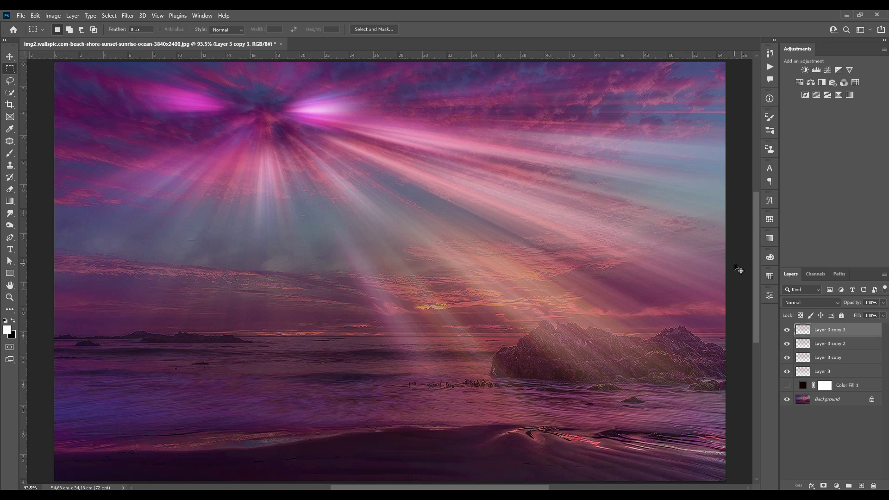
drag(803, 330, 874, 486)
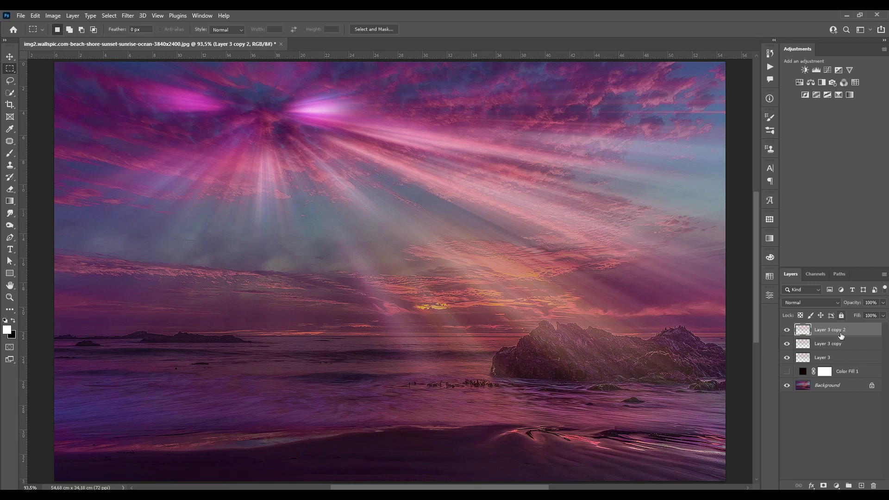
Step: Merge Layer 3 and its two remaining copies into a single layer
shift+click(857, 359)
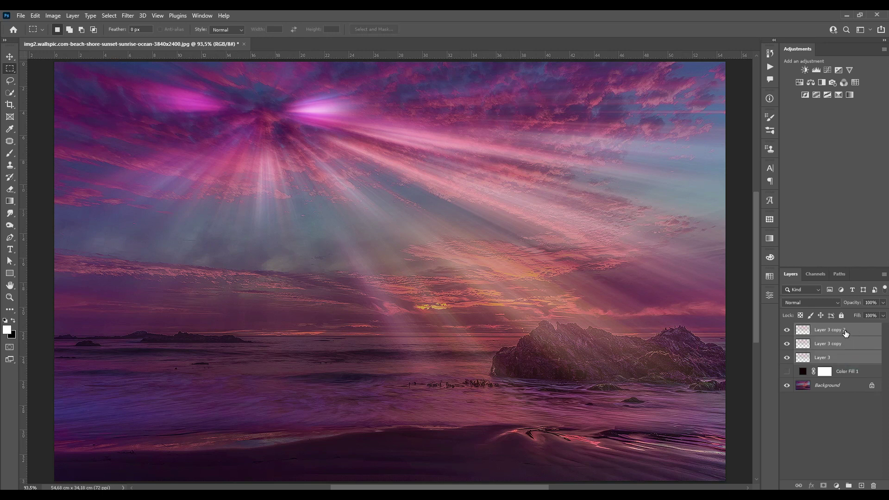
key(ctrl+e)
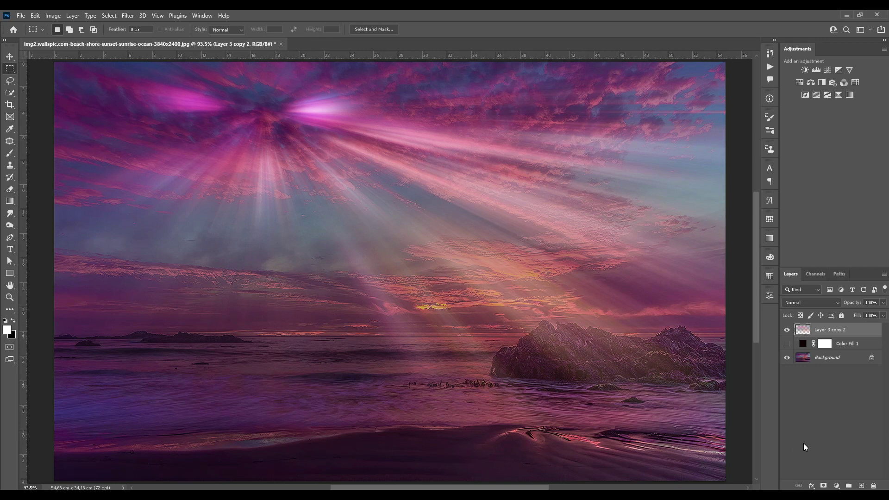
Step: Add a new layer in Color Dodge mode at 100% opacity above the merged rays layer
alt+click(861, 485)
click(568, 132)
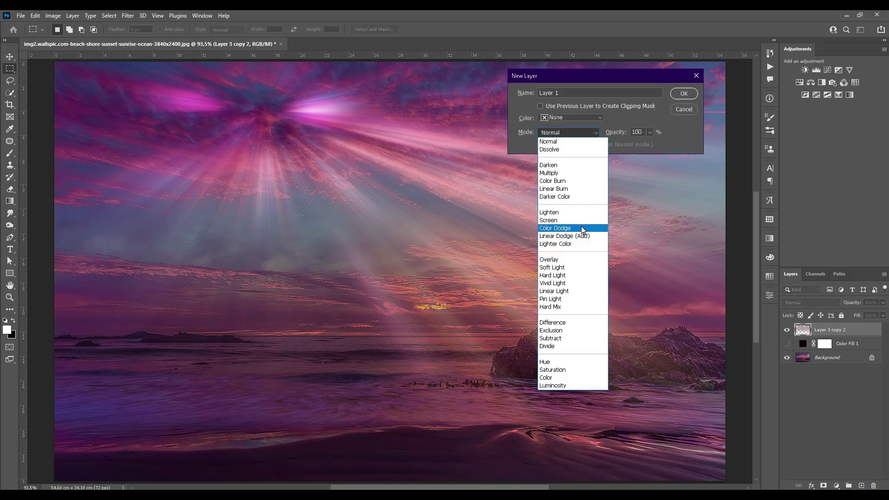
click(581, 228)
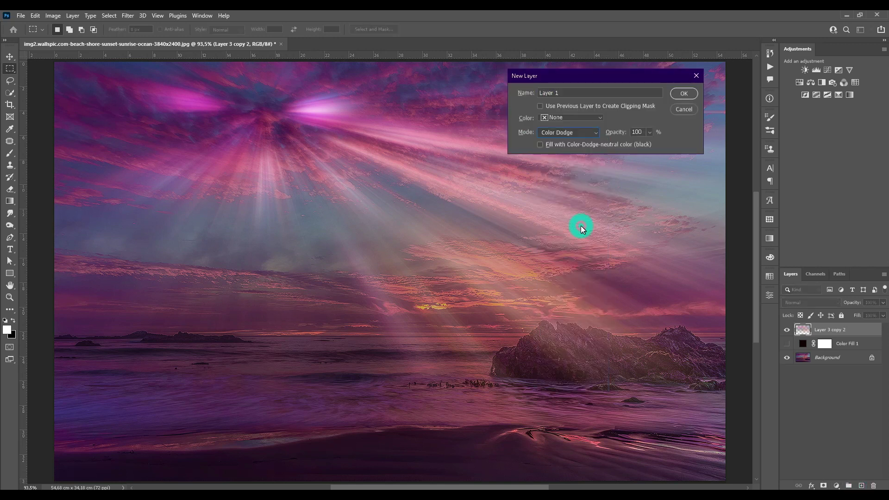
click(683, 94)
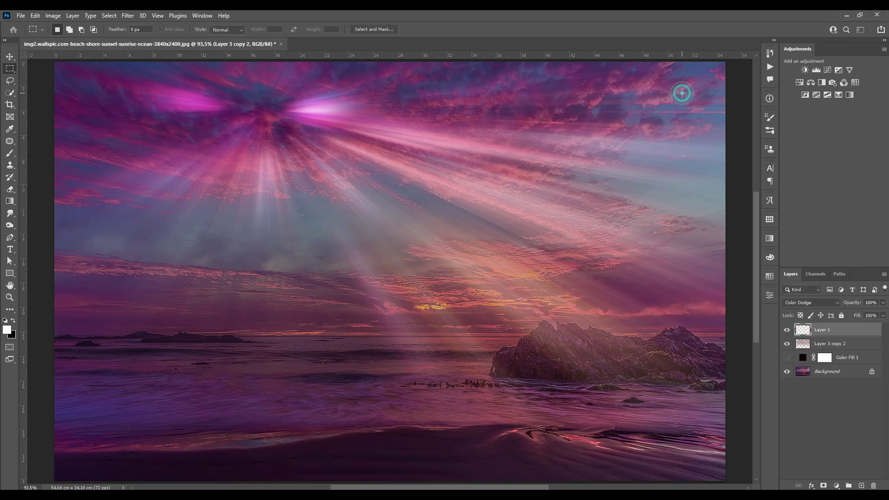
Step: Turn off Transparency Shapes Layer in the blending options of the Color Dodge layer
right_click(851, 328)
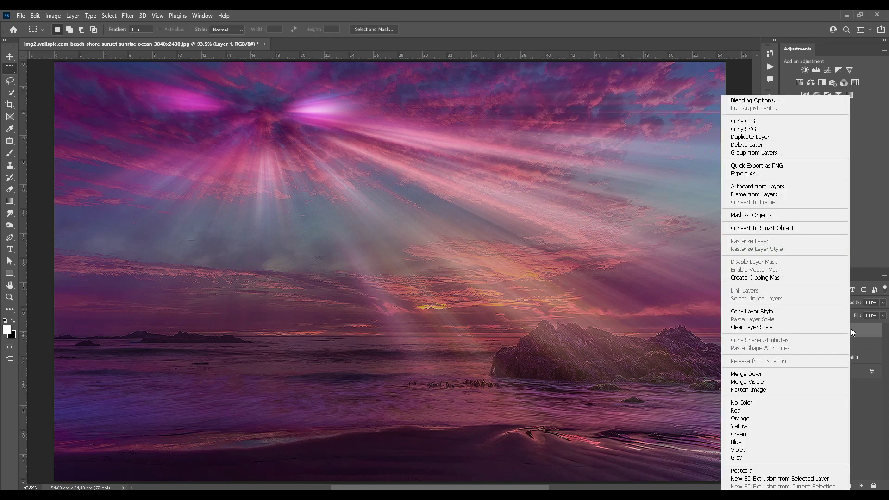
click(741, 101)
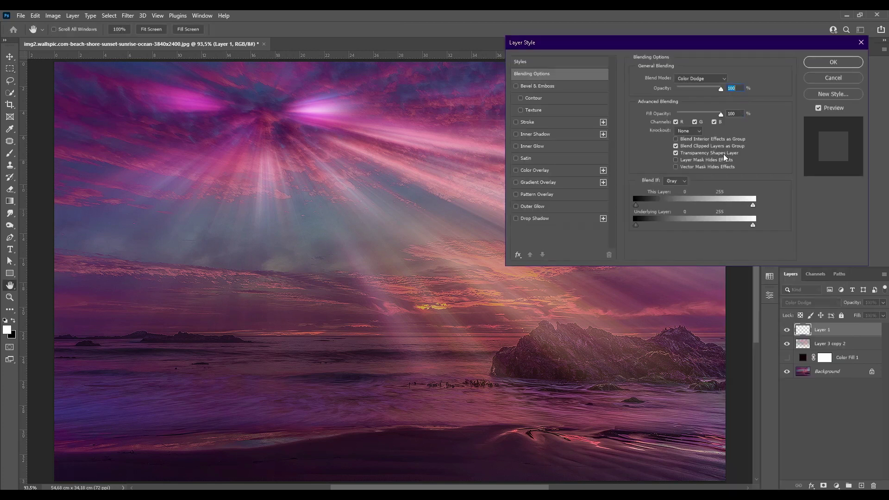
click(829, 62)
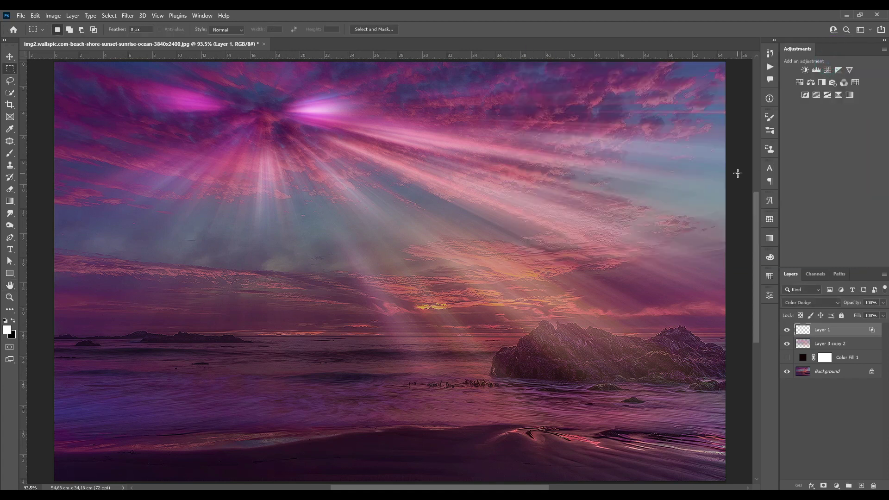
Step: Paint white glow with a soft brush at 5% flow over the rocks and the water where the rays land
click(11, 154)
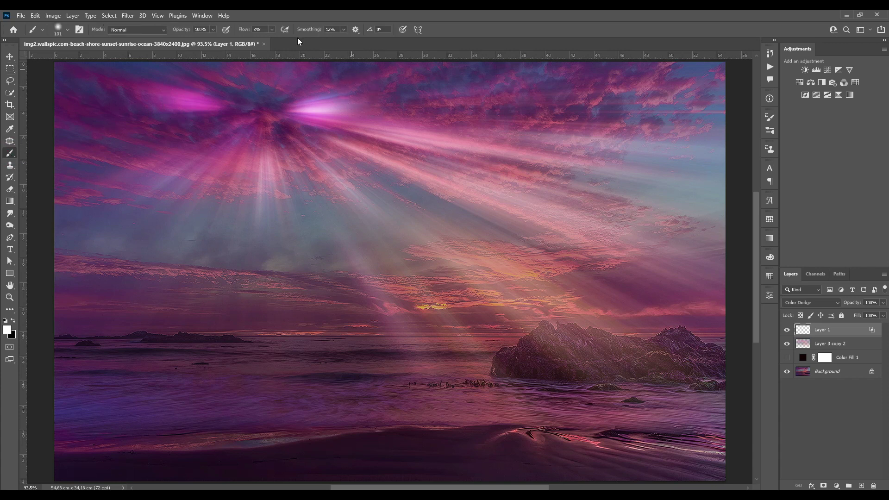
click(262, 30)
text(5)
key(Return)
drag(575, 335, 589, 348)
mouse_move(539, 329)
mouse_down()
mouse_move(558, 321)
mouse_move(532, 329)
mouse_move(552, 328)
mouse_move(543, 334)
mouse_move(550, 336)
mouse_move(504, 357)
mouse_move(540, 340)
mouse_move(602, 336)
mouse_move(564, 331)
mouse_move(510, 352)
mouse_move(597, 350)
mouse_move(602, 333)
mouse_move(560, 341)
mouse_move(564, 361)
mouse_move(554, 361)
mouse_move(562, 364)
mouse_move(499, 365)
mouse_move(576, 367)
mouse_move(698, 330)
mouse_move(591, 336)
mouse_move(572, 328)
mouse_move(656, 340)
mouse_move(677, 334)
mouse_up()
click(562, 361)
click(508, 363)
click(656, 357)
click(709, 365)
mouse_move(619, 362)
mouse_down()
mouse_move(510, 360)
mouse_move(527, 363)
mouse_up()
click(555, 358)
drag(439, 373, 423, 371)
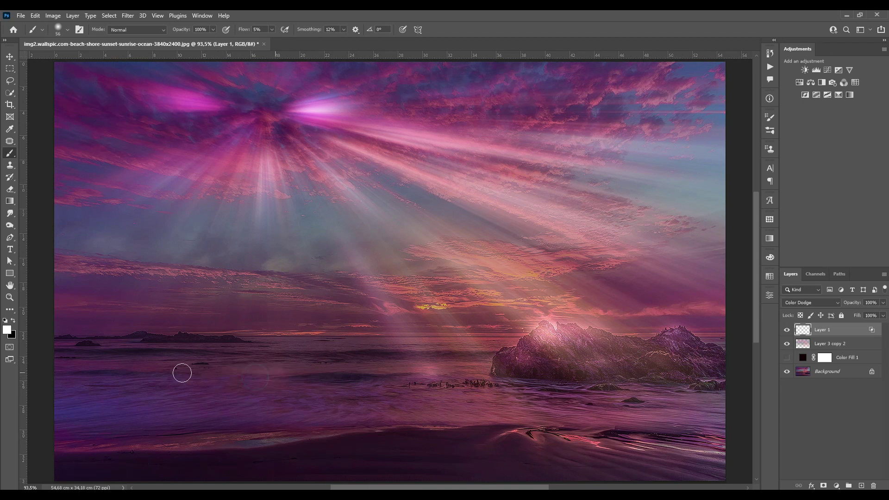
Step: Enlarge the brush to 124 px and paint more glow along the light rays, the bright cloud areas and the rocks
alt+right_click(270, 372)
drag(328, 208, 448, 366)
drag(423, 241, 558, 331)
drag(469, 193, 711, 284)
drag(576, 158, 769, 190)
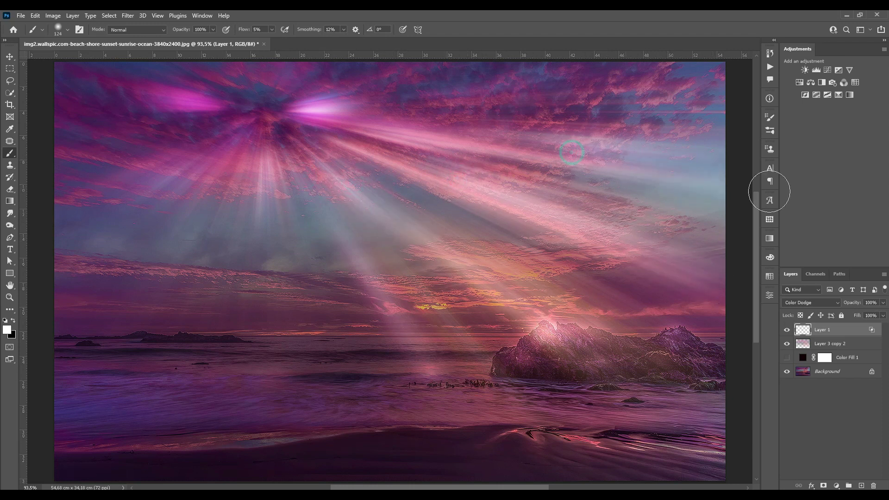
mouse_move(118, 205)
mouse_down()
mouse_move(205, 153)
mouse_move(240, 220)
mouse_move(202, 180)
mouse_move(79, 395)
mouse_up()
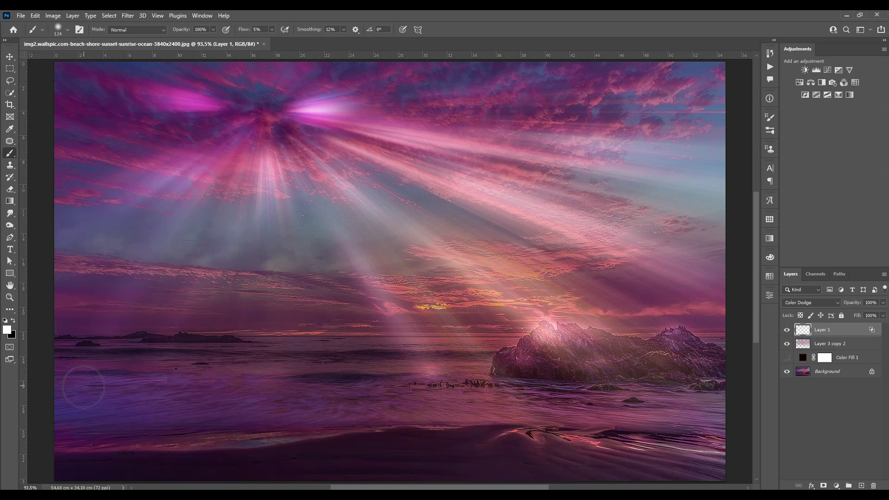
drag(106, 104, 196, 113)
drag(352, 98, 366, 101)
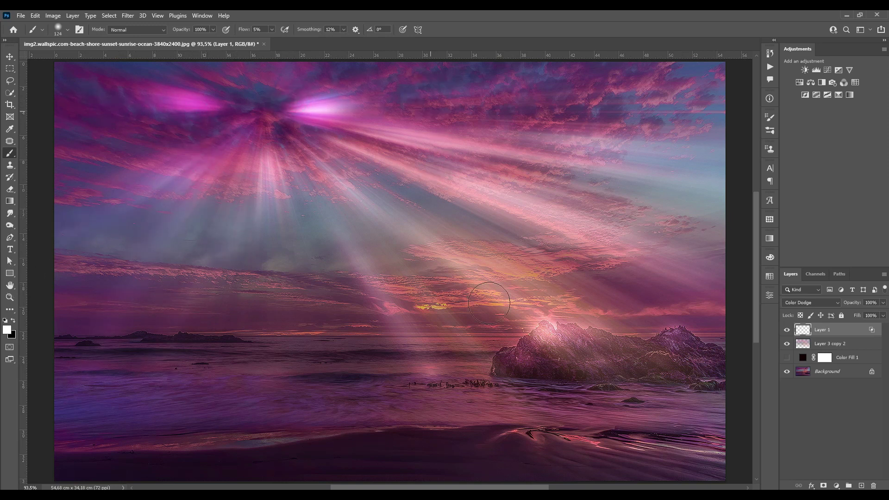
drag(488, 263, 600, 324)
mouse_move(511, 366)
mouse_down()
mouse_move(507, 318)
mouse_move(475, 303)
mouse_move(522, 326)
mouse_move(509, 343)
mouse_move(522, 345)
mouse_move(506, 349)
mouse_move(570, 319)
mouse_move(611, 334)
mouse_move(682, 327)
mouse_move(709, 347)
mouse_move(630, 339)
mouse_move(722, 357)
mouse_up()
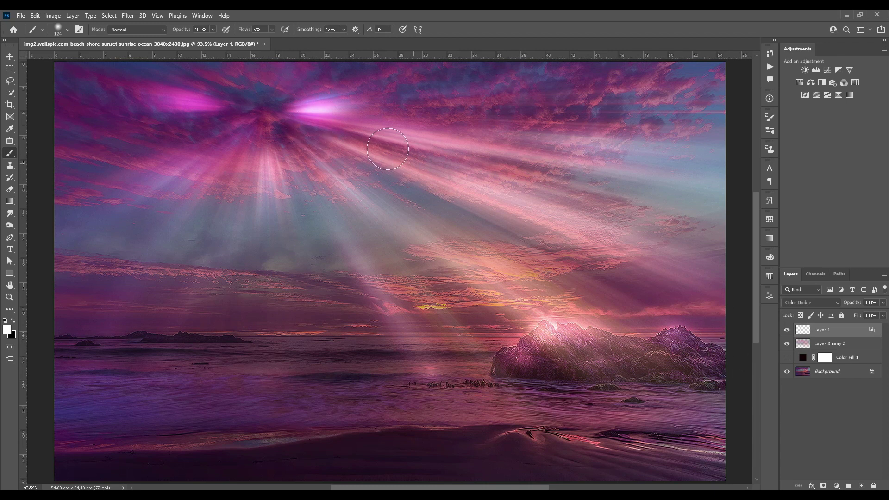
Step: Apply a Radial Blur to the painted glow on Layer 1 with amount 100, Zoom method and Best quality
click(128, 15)
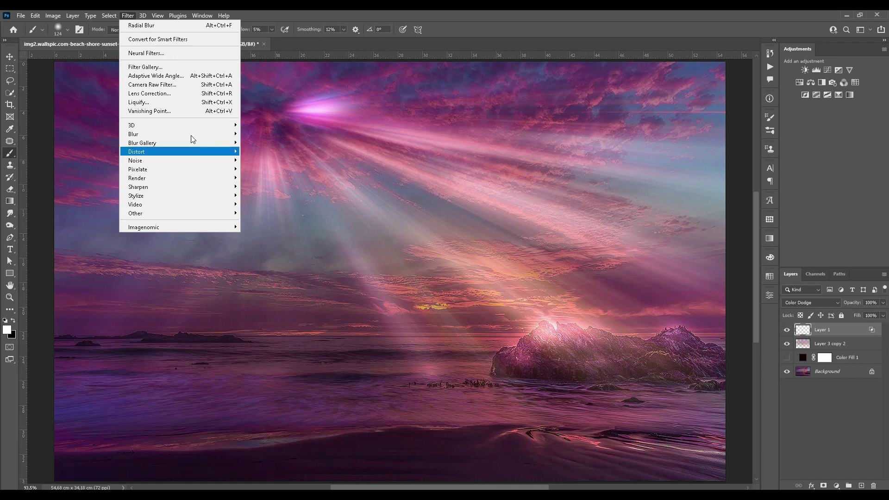
mouse_move(207, 137)
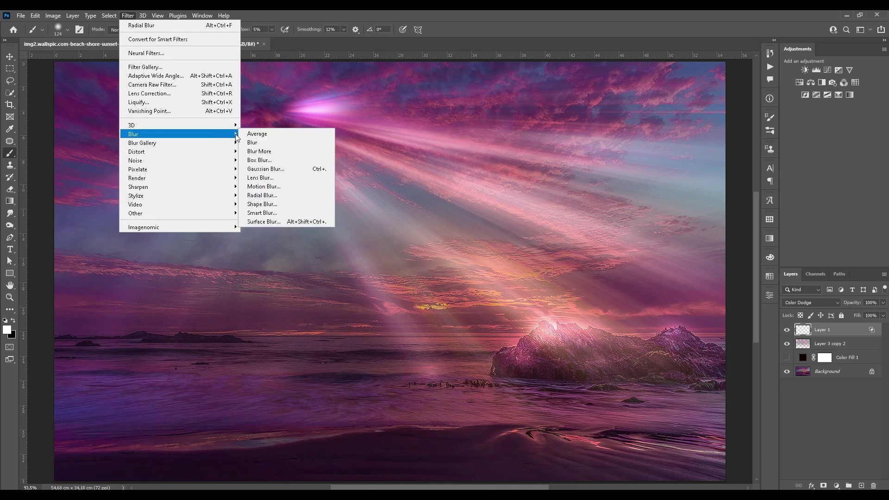
click(284, 195)
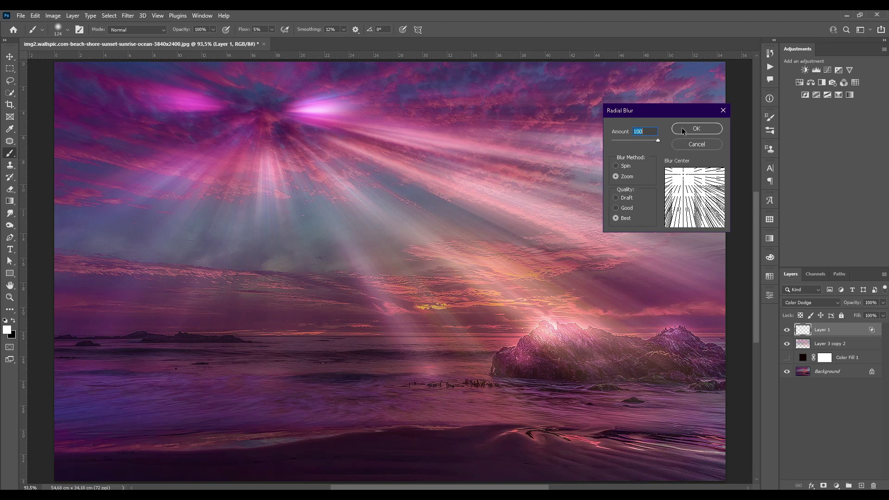
click(695, 130)
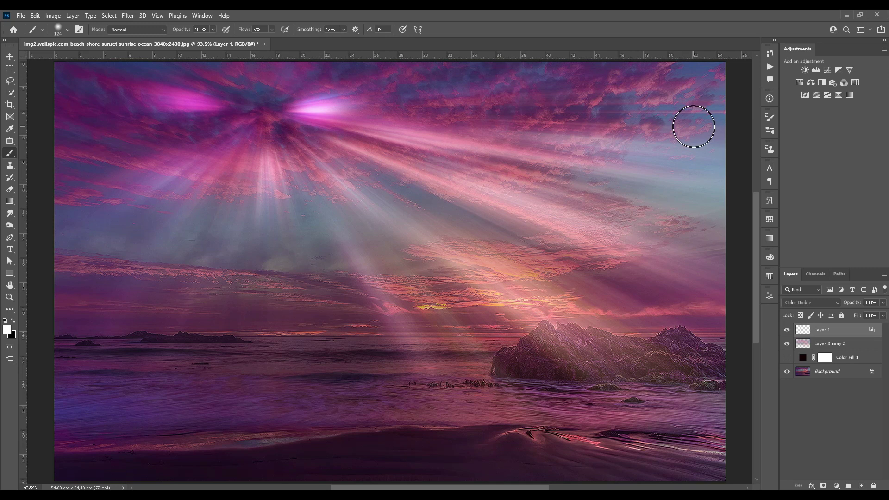
Step: Fade the Radial Blur on Layer 1 to less than half opacity, keeping the Normal mode
click(41, 15)
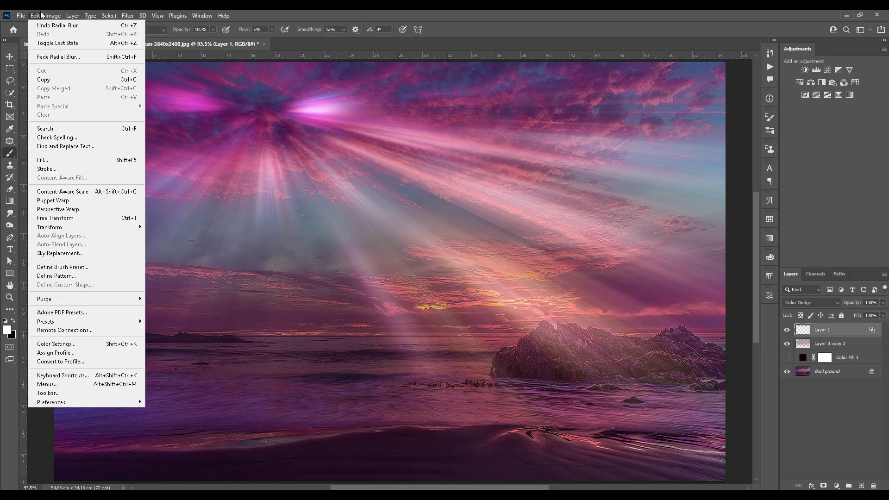
click(70, 57)
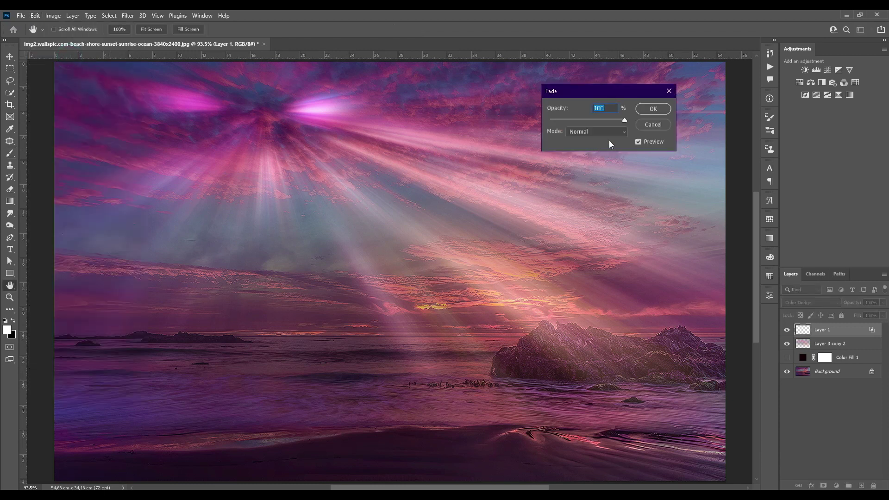
drag(604, 122, 600, 122)
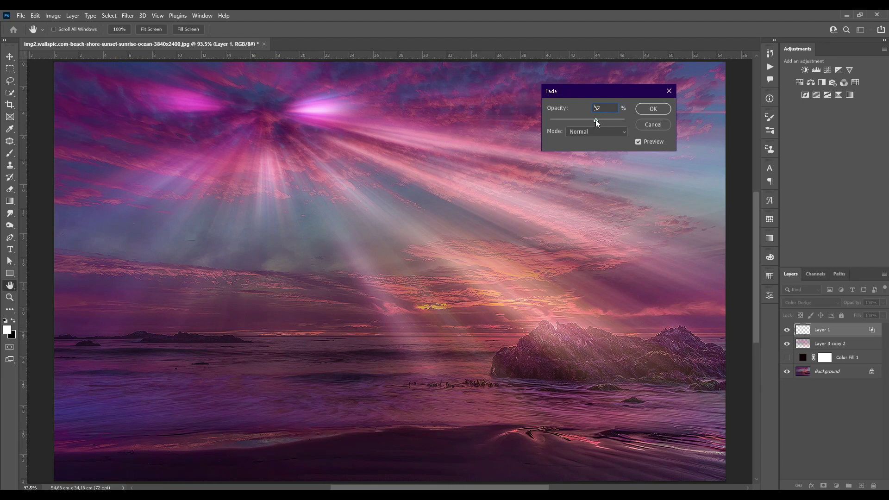
drag(587, 120, 585, 118)
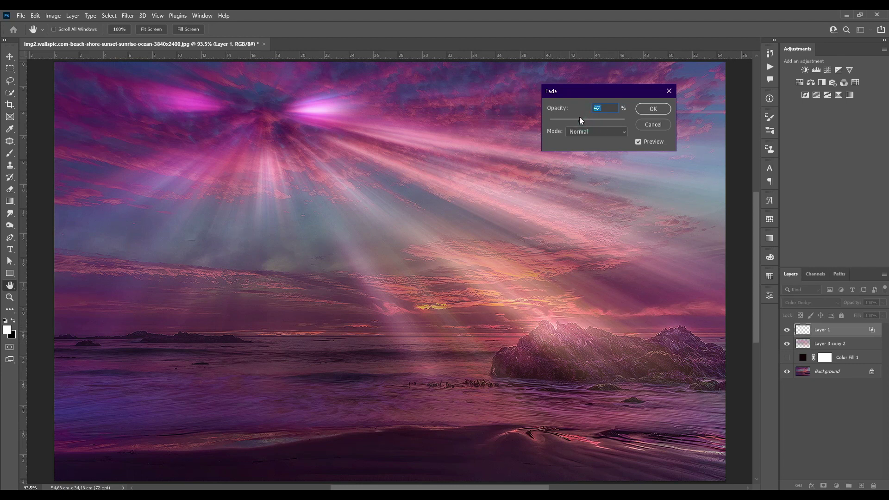
click(573, 119)
click(652, 108)
key(b)
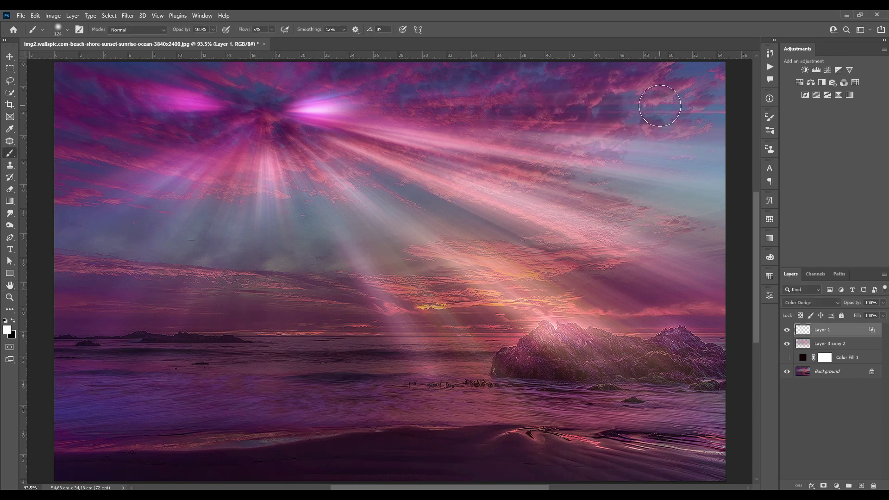
Step: Create a new Color Dodge layer above Layer 1 and turn off Transparency Shapes Layer in its blending options
alt+click(861, 486)
click(576, 132)
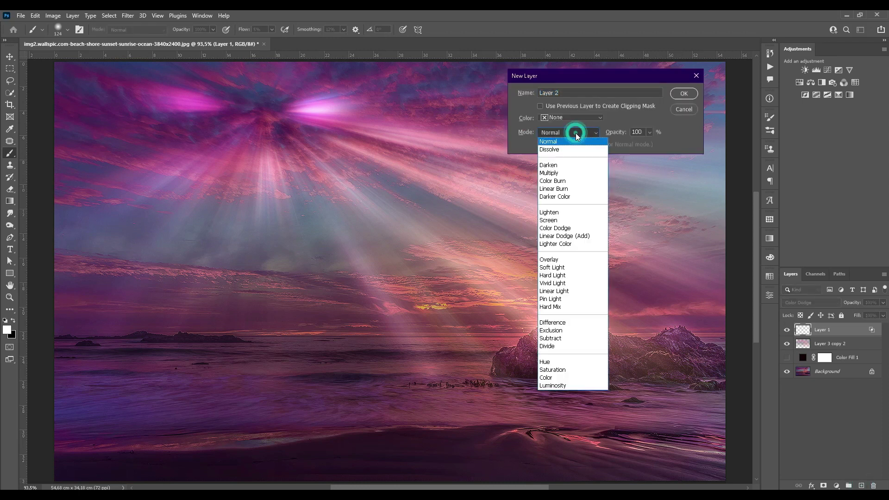
click(574, 228)
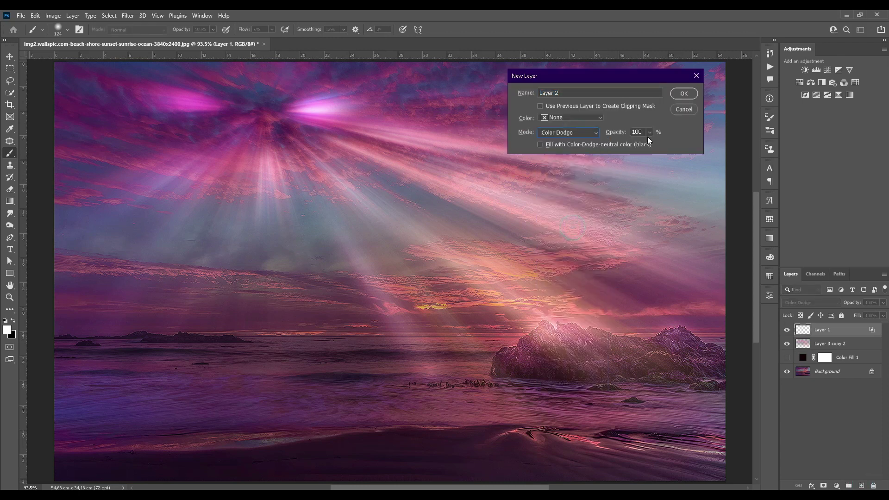
click(687, 96)
right_click(854, 331)
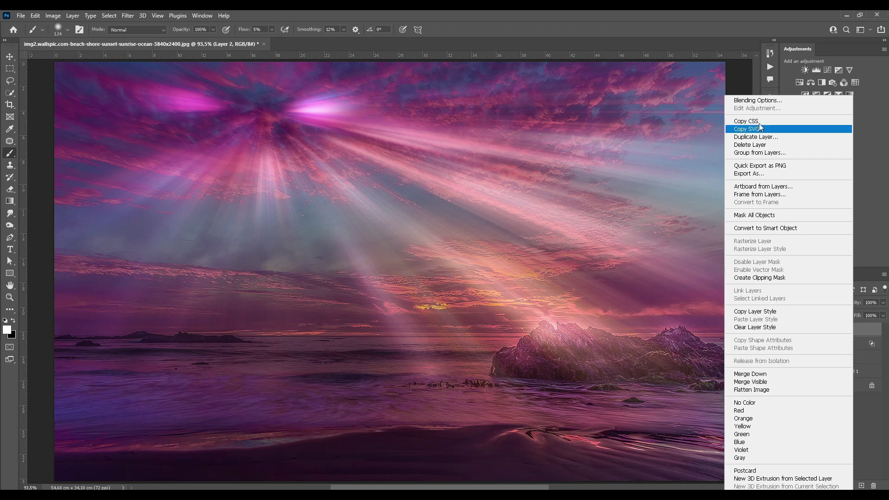
click(757, 104)
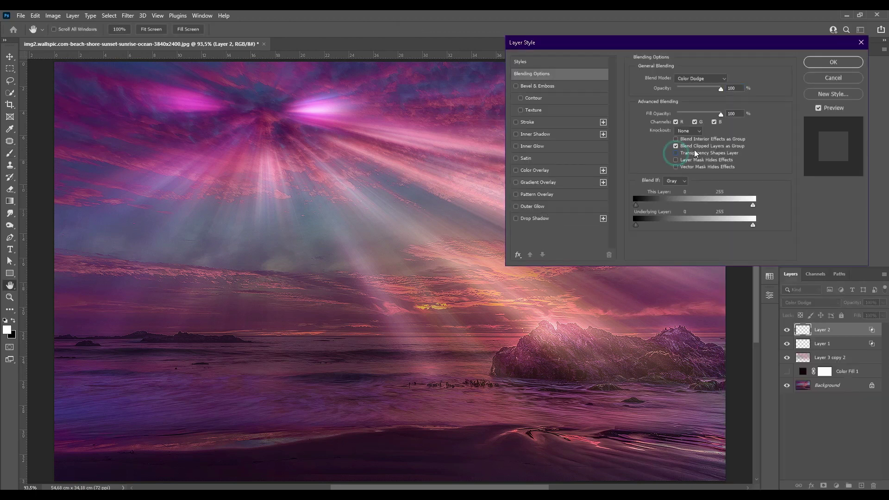
click(833, 62)
Step: Dab white highlights on the rocks, the water and the shoreline with a 28 px brush at 12% flow, and enlarge the brush to 227 px
drag(592, 347, 571, 343)
drag(245, 32, 250, 32)
text(12)
key(Return)
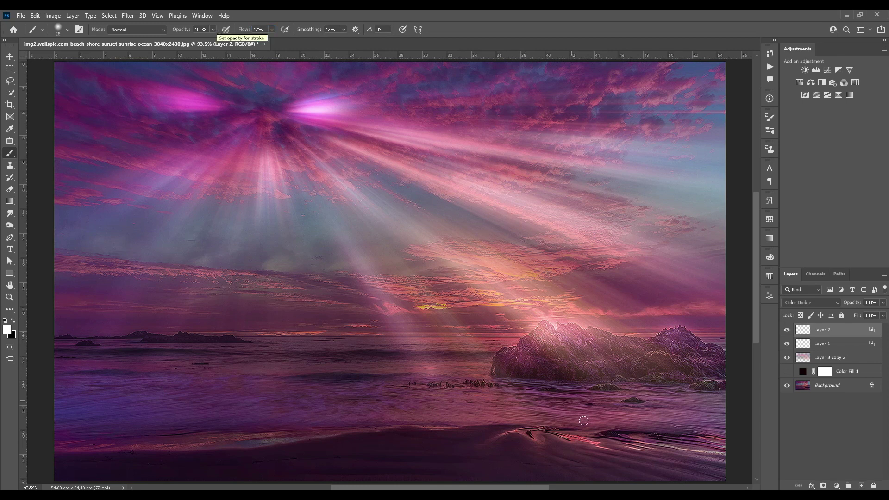
click(659, 355)
click(676, 331)
click(556, 327)
click(426, 374)
click(188, 377)
click(109, 376)
click(433, 426)
alt+right_click(428, 406)
mouse_move(427, 407)
mouse_down()
mouse_move(93, 389)
mouse_move(730, 387)
mouse_up()
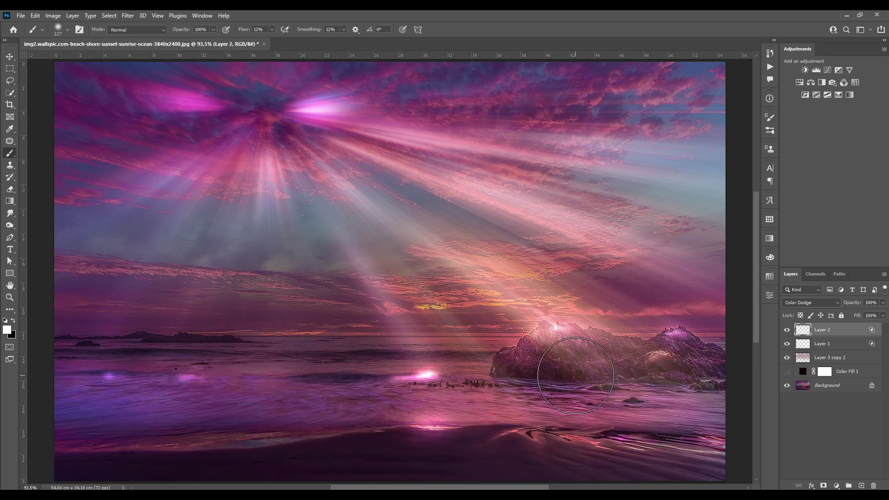
Step: Soften the painted highlights on Layer 2 with a Gaussian Blur of 13.9 pixels radius
click(131, 17)
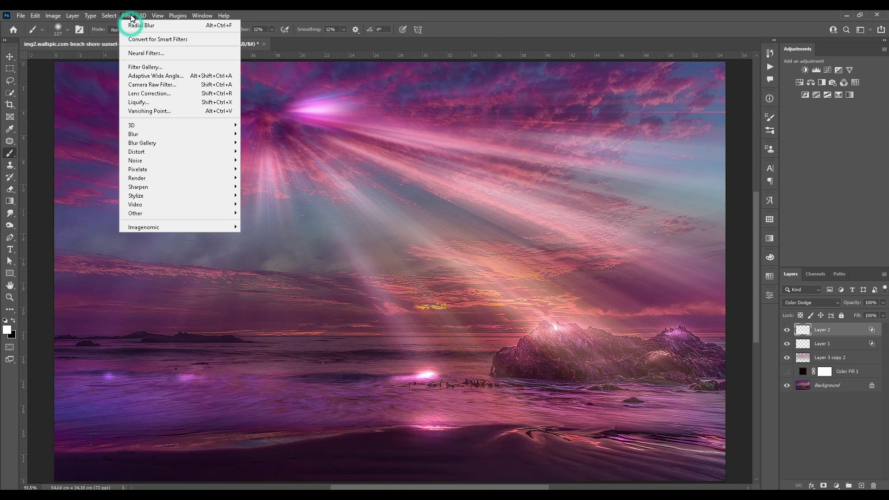
mouse_move(215, 134)
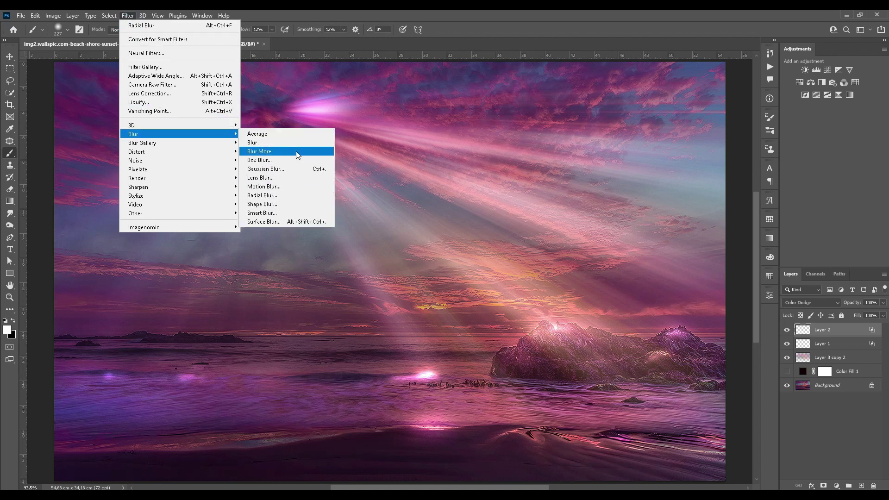
click(296, 168)
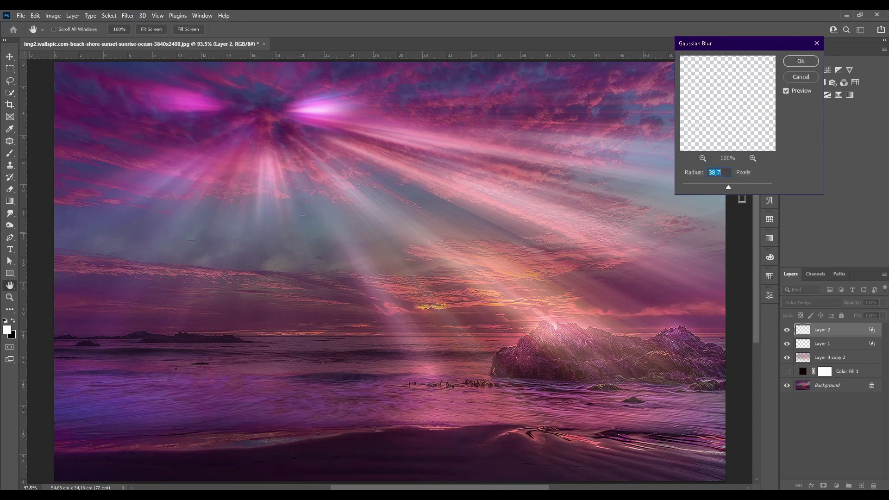
click(693, 185)
click(701, 185)
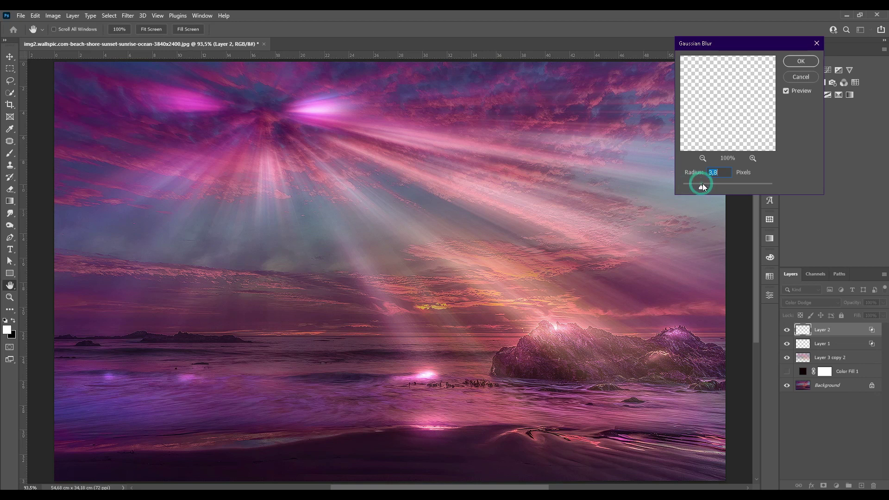
click(706, 187)
click(711, 187)
click(716, 187)
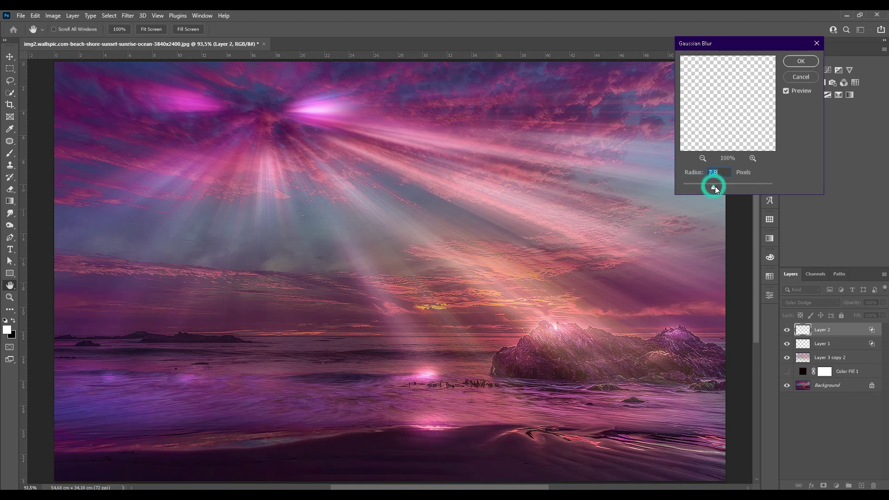
click(716, 187)
click(718, 187)
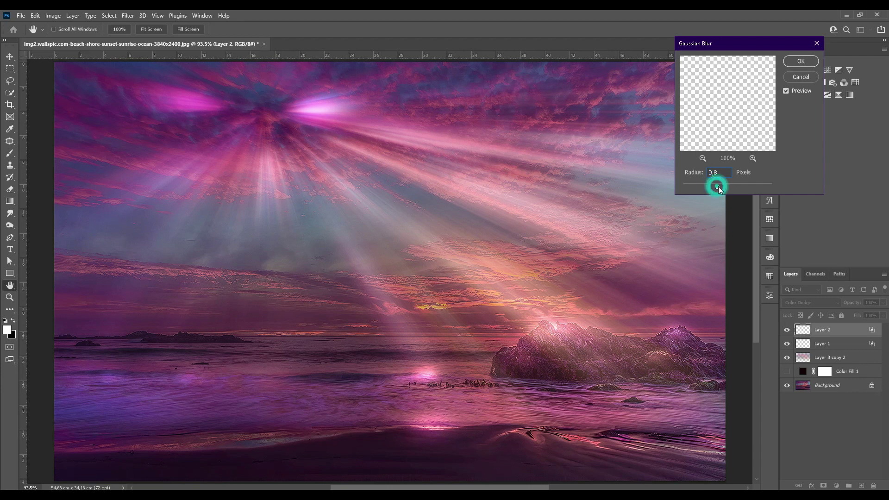
click(718, 187)
click(719, 187)
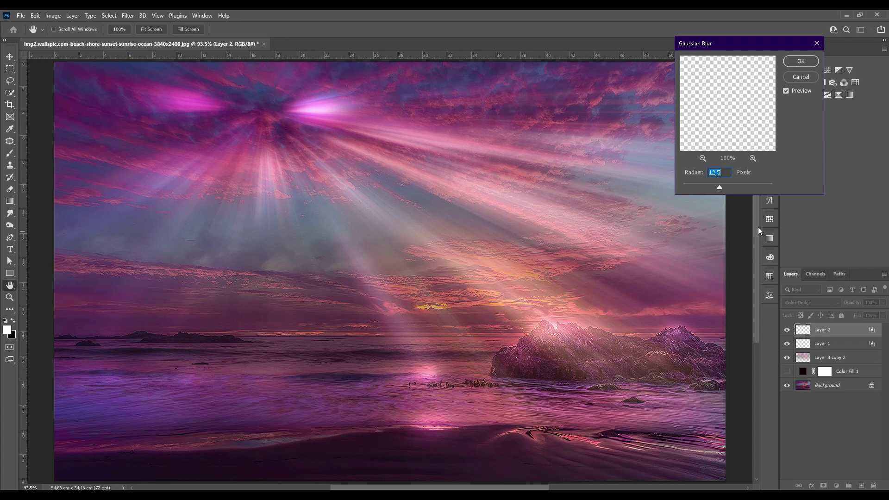
drag(719, 187, 721, 188)
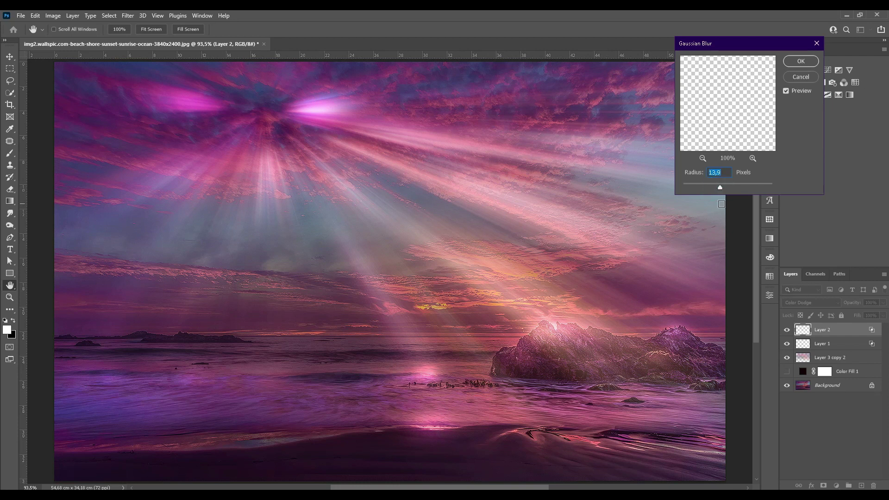
click(801, 61)
key(b)
Step: Compare the photo before and after by hiding and reshowing all layers except the Background
mouse_move(505, 217)
mouse_down()
mouse_move(481, 221)
mouse_move(488, 252)
mouse_up()
alt+click(787, 386)
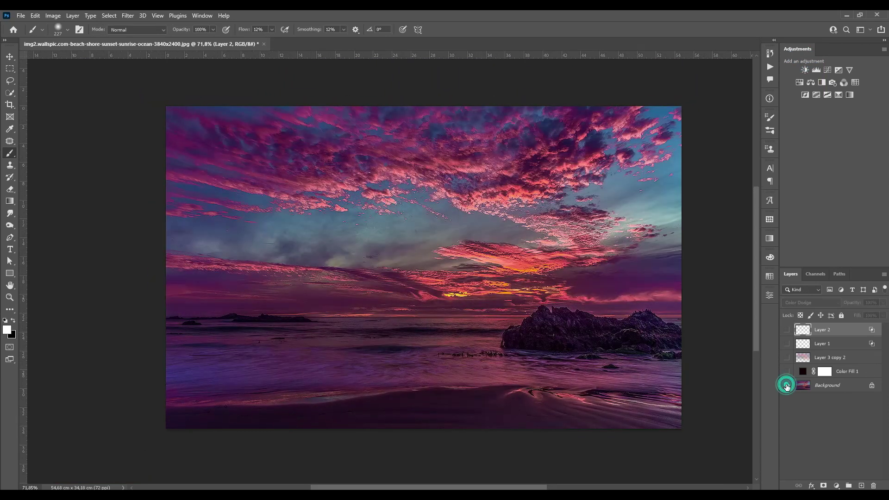
alt+click(787, 385)
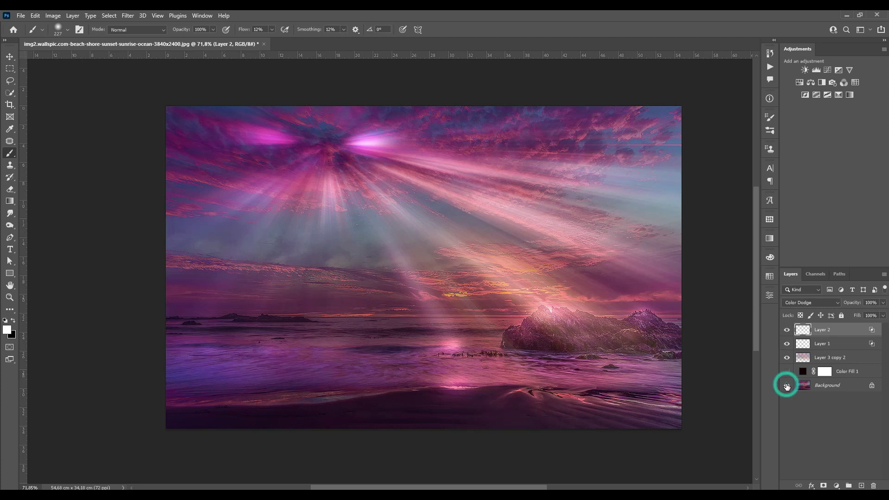
alt+click(787, 386)
alt+click(786, 385)
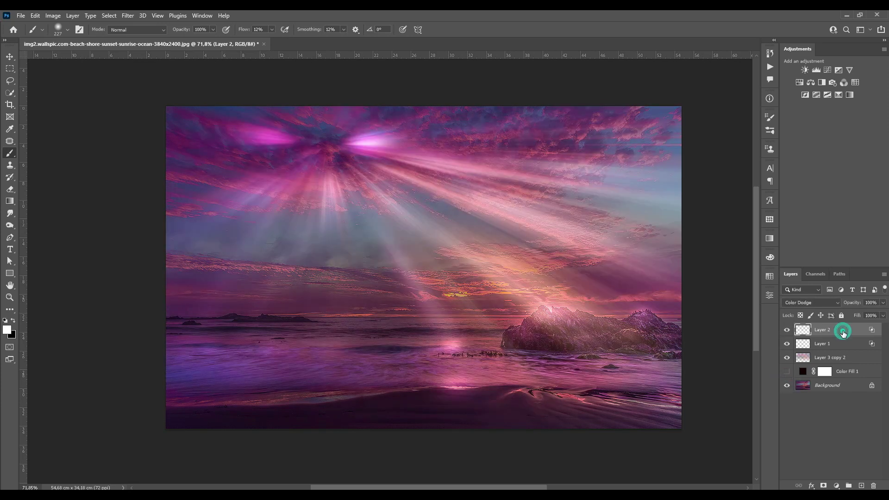
Step: Apply a second Gaussian Blur with a slightly smaller radius to the highlights on Layer 2
click(128, 15)
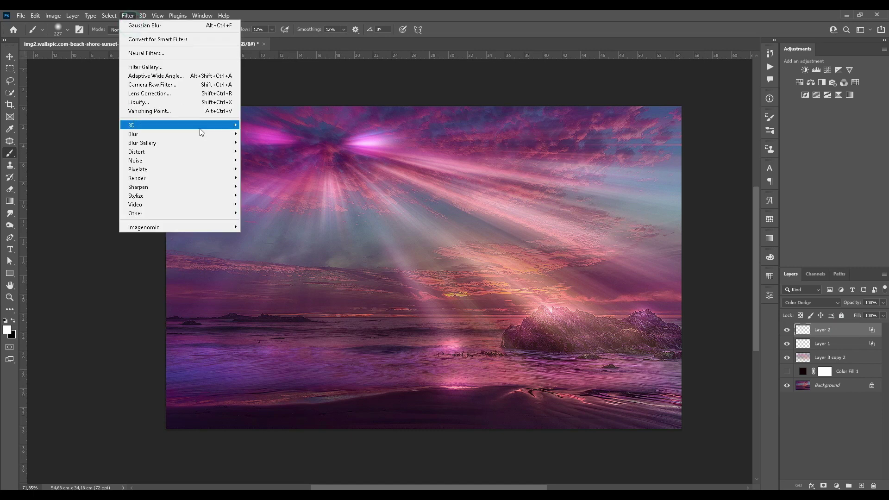
mouse_move(209, 137)
click(316, 170)
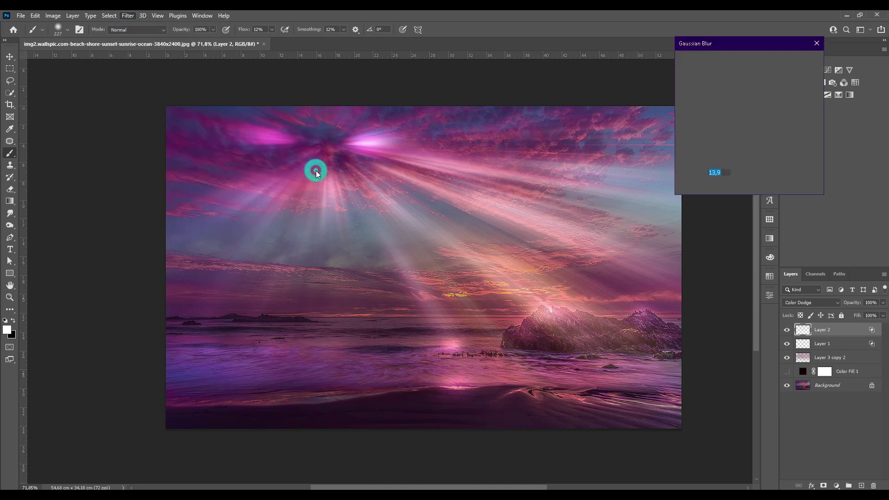
drag(720, 187, 717, 190)
click(801, 61)
key(b)
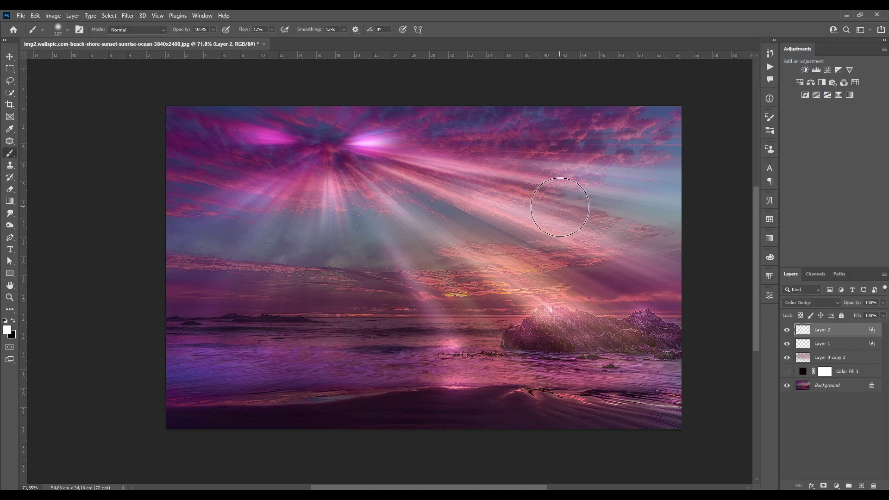
scroll(559, 207, up, 2)
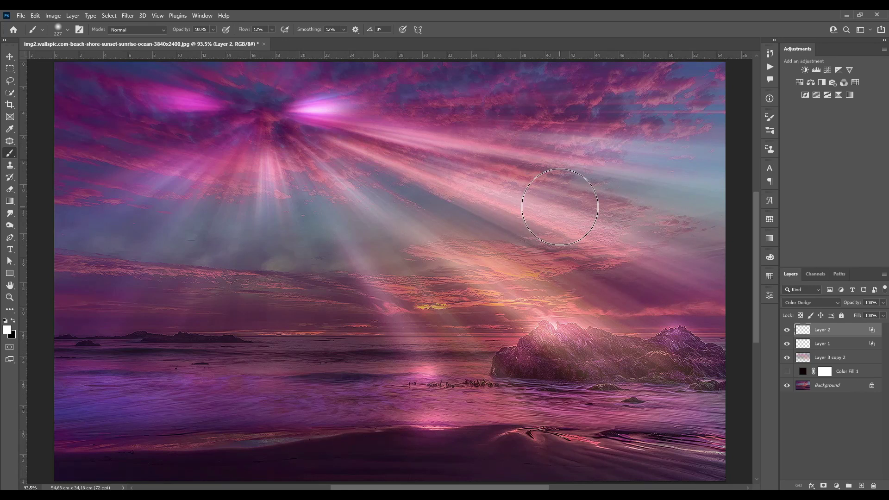